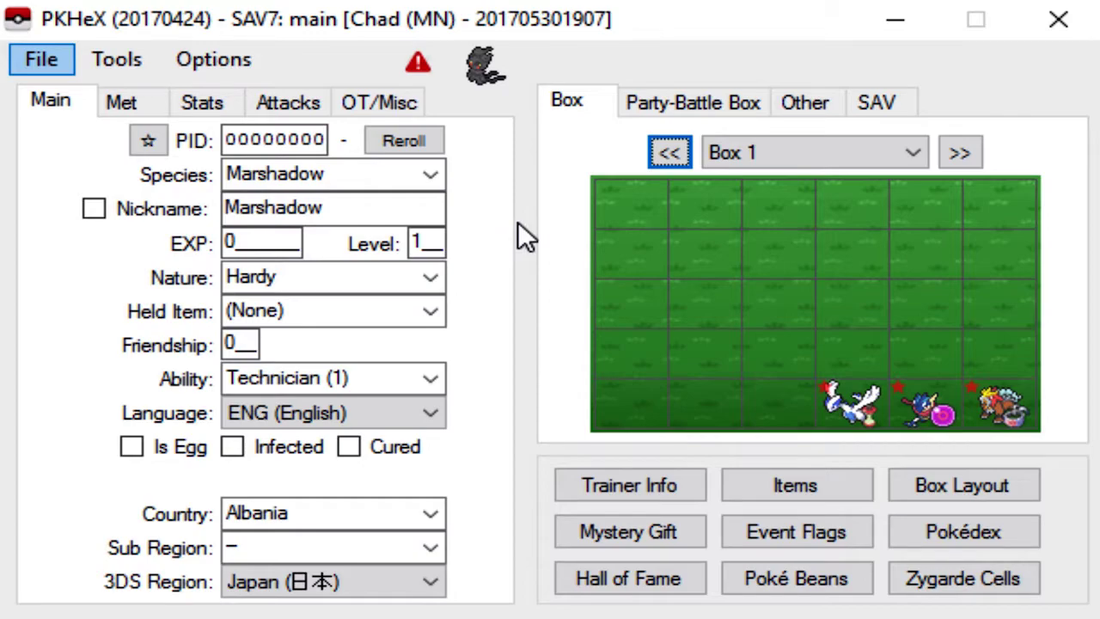
# Set the Pokémon's species to Mantine and give it the nickname "whatever".
pyautogui.click(318, 172)
pyautogui.write('ma')
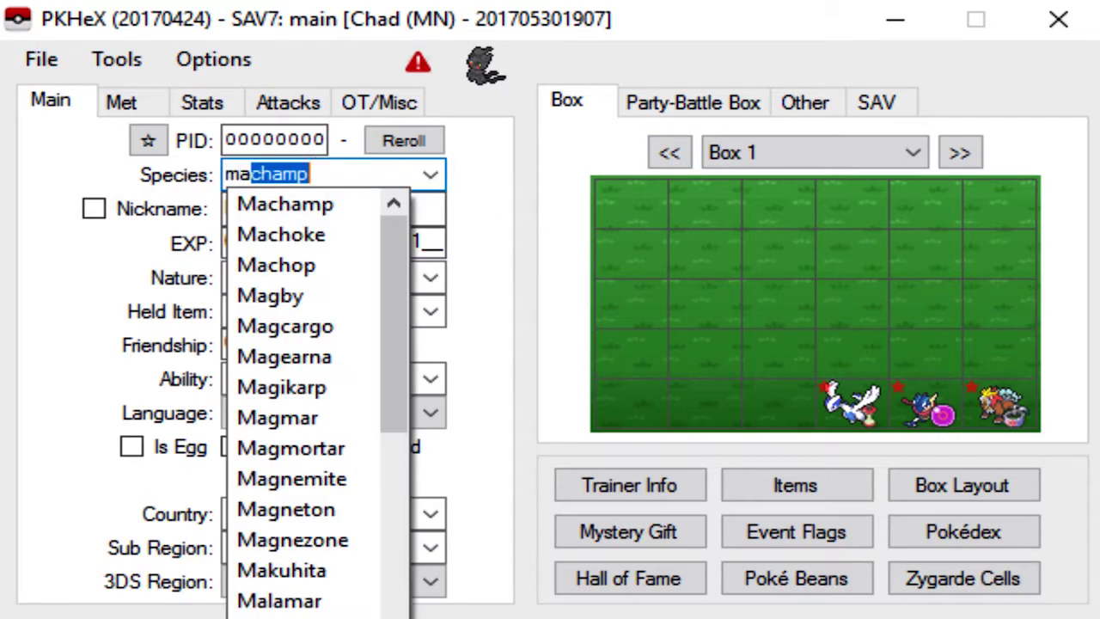
pyautogui.write('ntine')
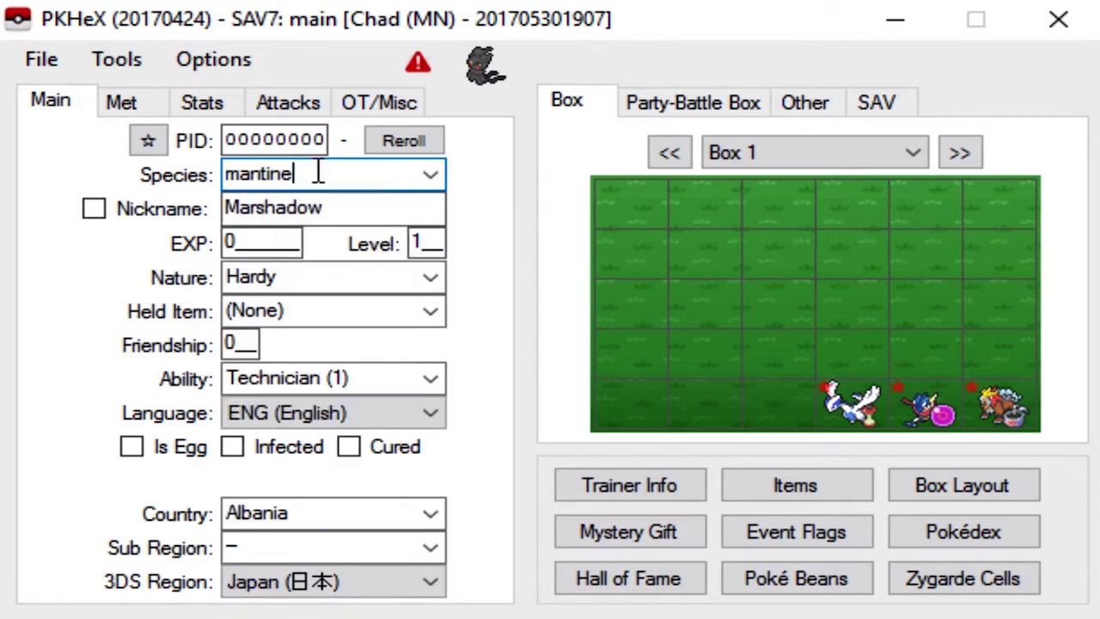
pyautogui.press('Return')
pyautogui.doubleClick(319, 209)
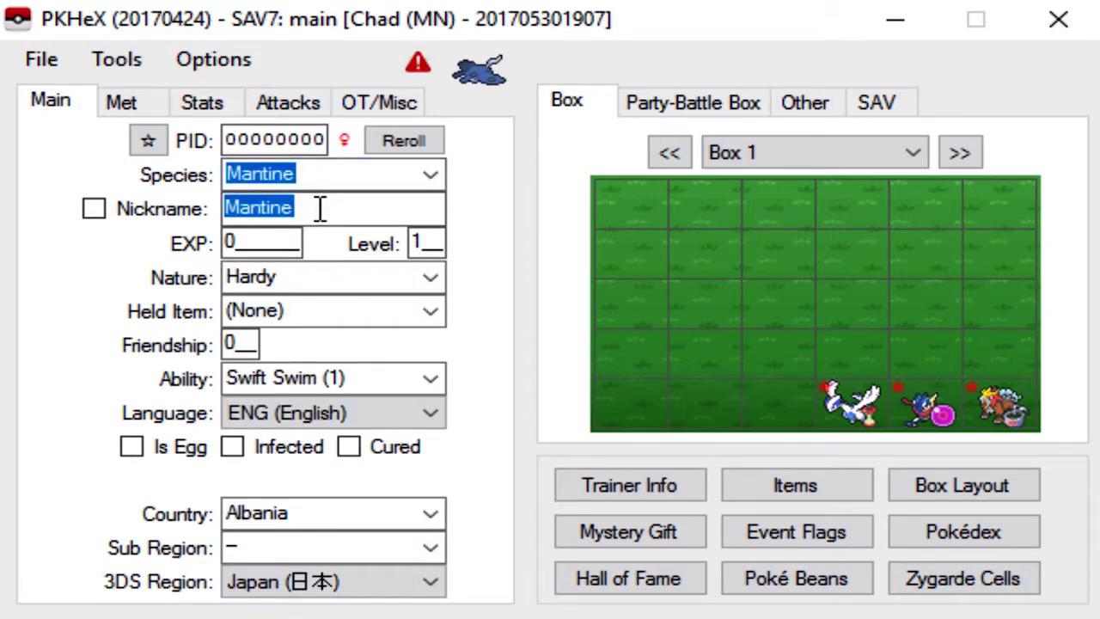
pyautogui.write('whatever')
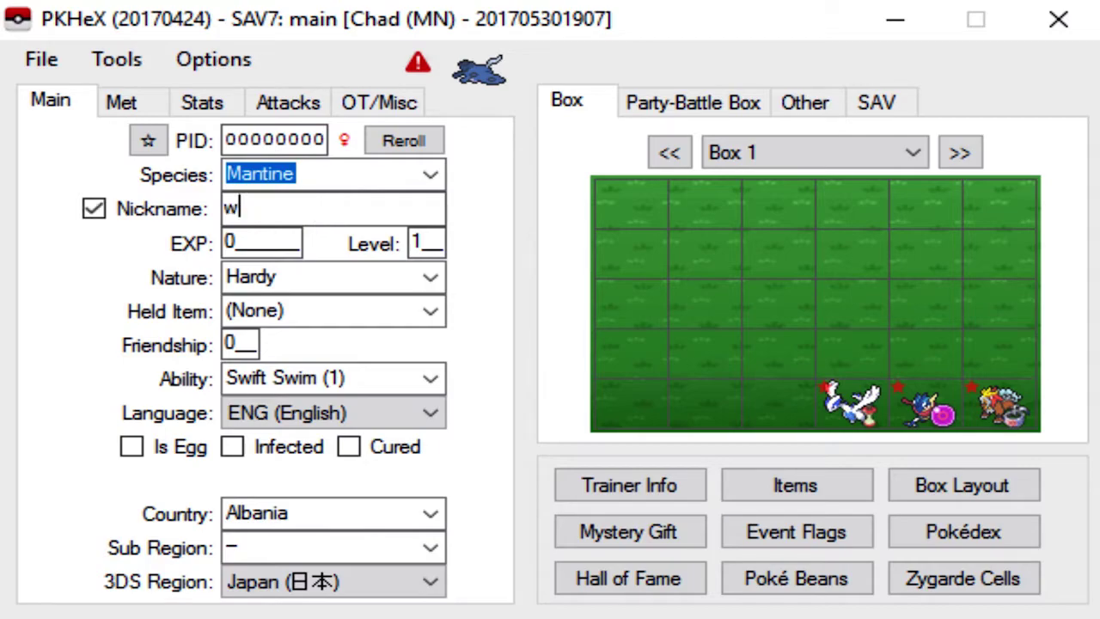
# Set Mantine's level to 50 and its nature to Bold.
pyautogui.click(417, 245)
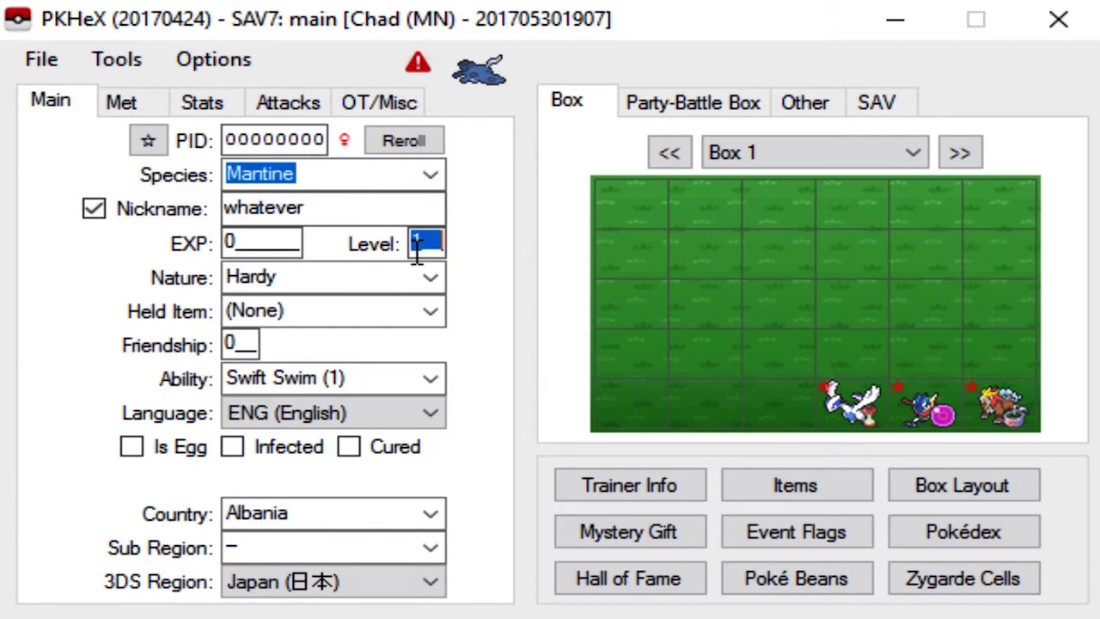
pyautogui.write('50')
pyautogui.click(350, 272)
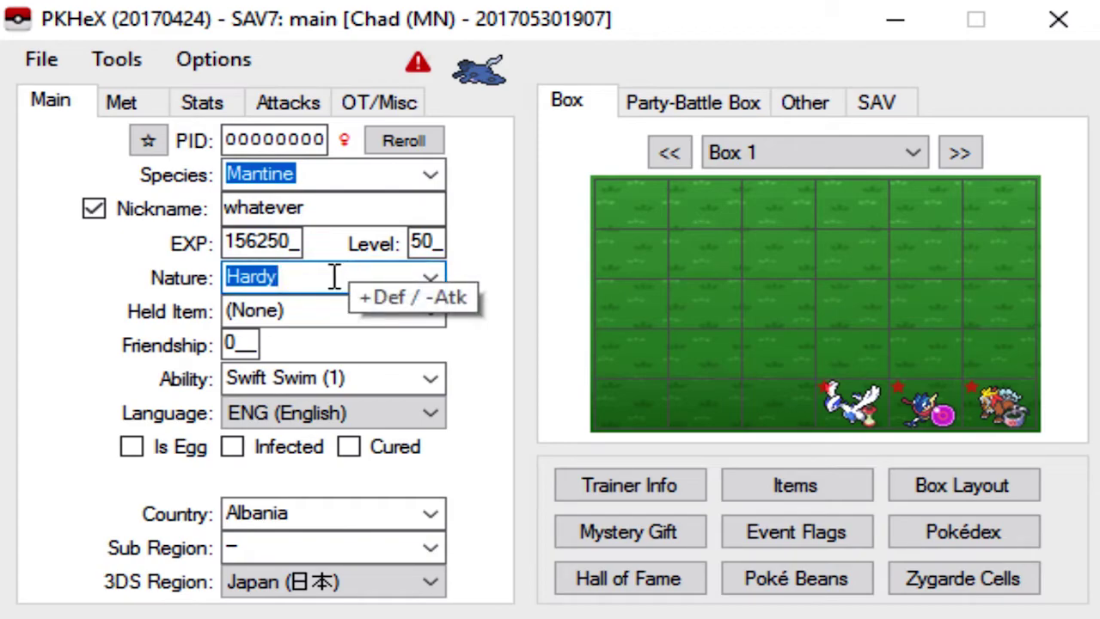
pyautogui.write('bold')
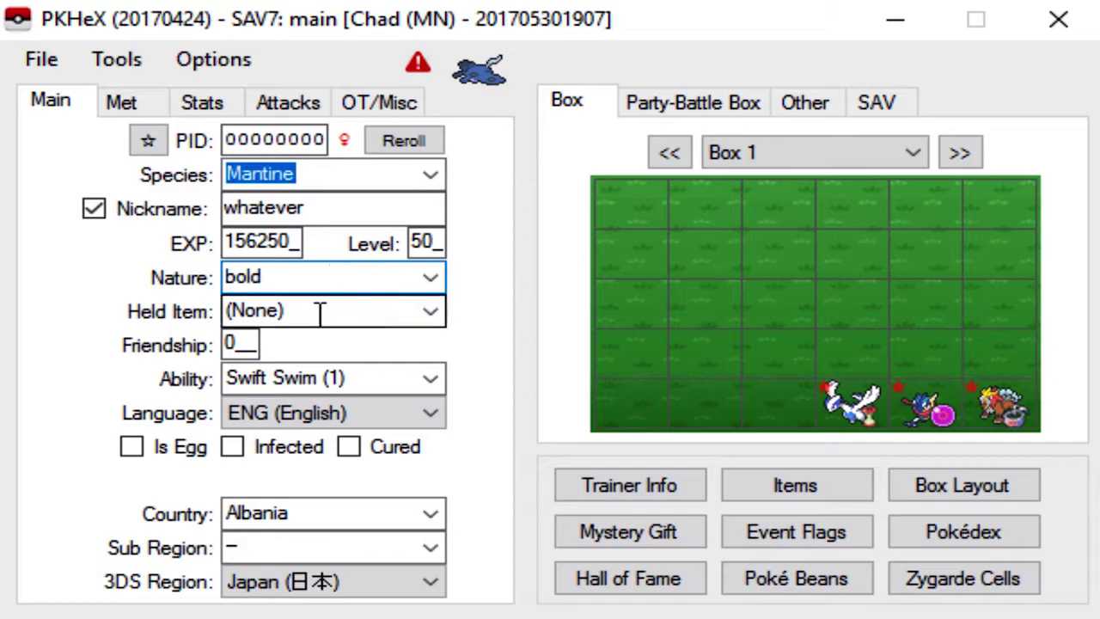
# Give Mantine Leftovers as its held item and set its friendship to 255.
pyautogui.click(319, 311)
pyautogui.write('leftovers')
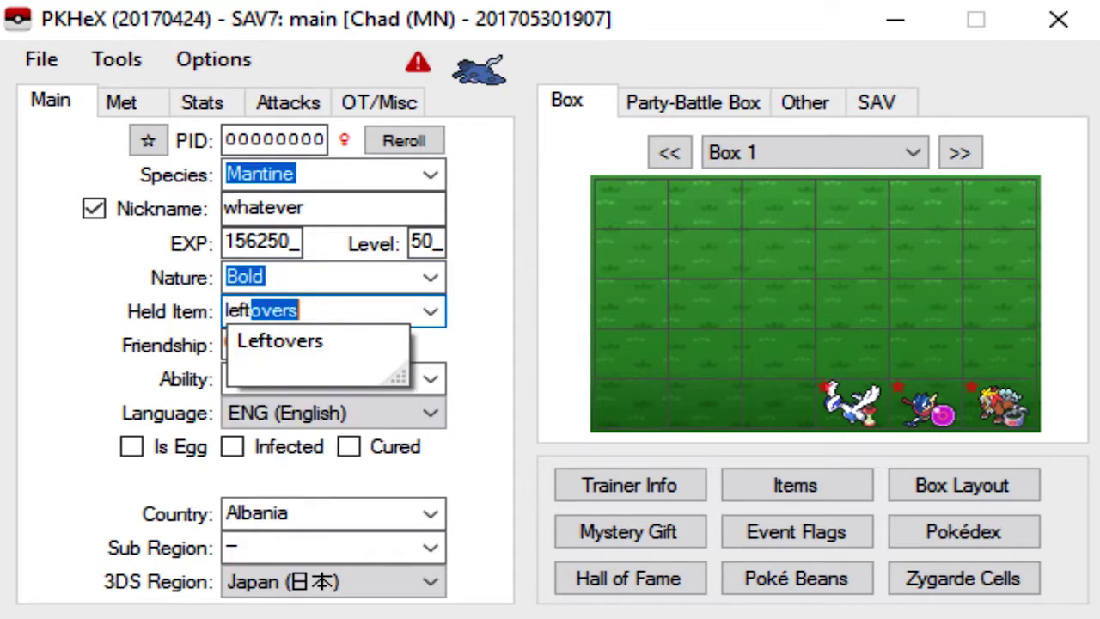
pyautogui.click(293, 339)
pyautogui.click(249, 344)
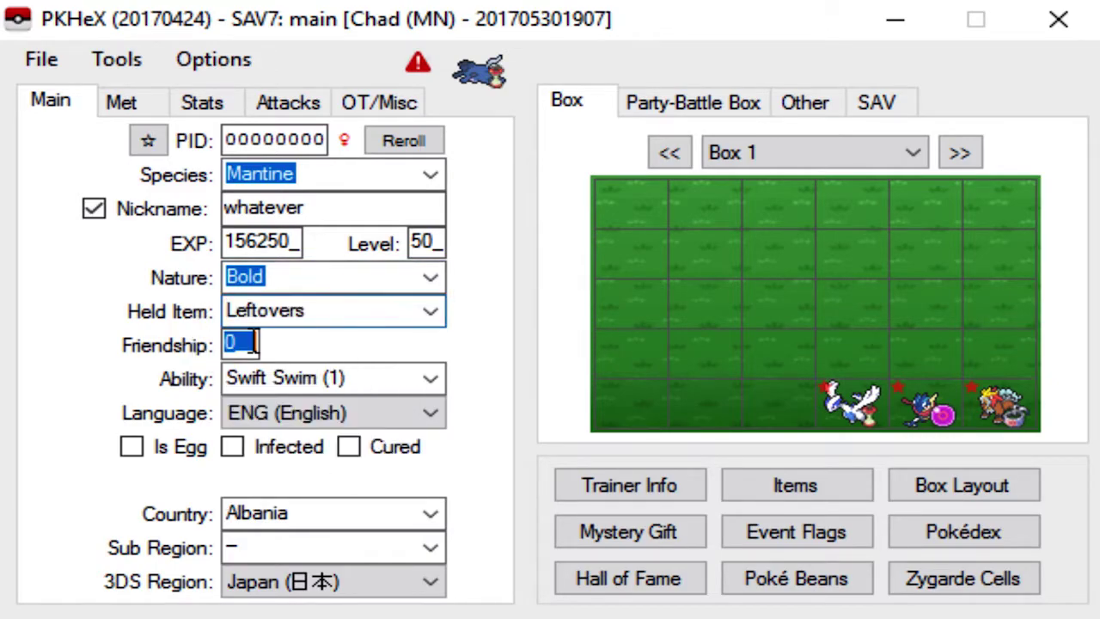
pyautogui.write('255')
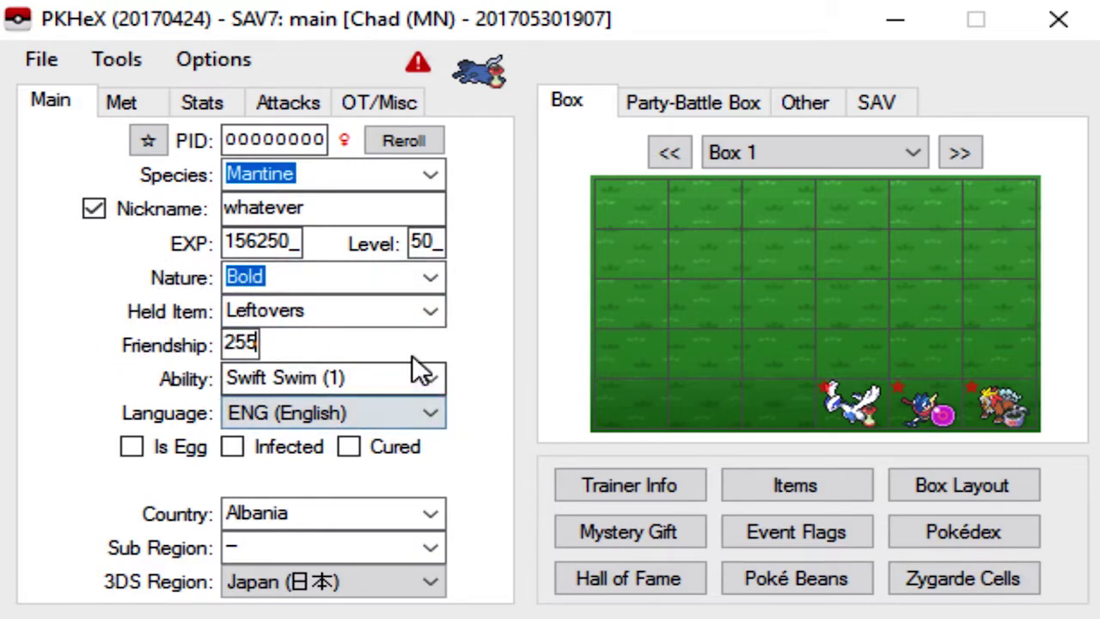
# Set Mantine's ability to Water Absorb (2) and mark it as infected and cured of Pokérus.
pyautogui.click(427, 376)
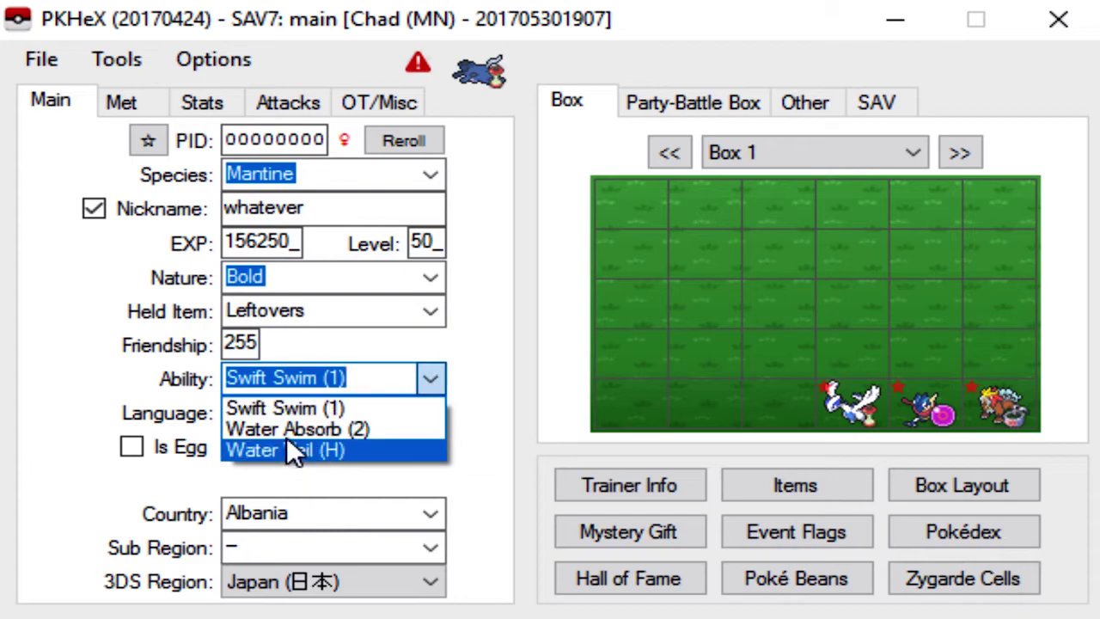
pyautogui.click(285, 427)
pyautogui.click(434, 376)
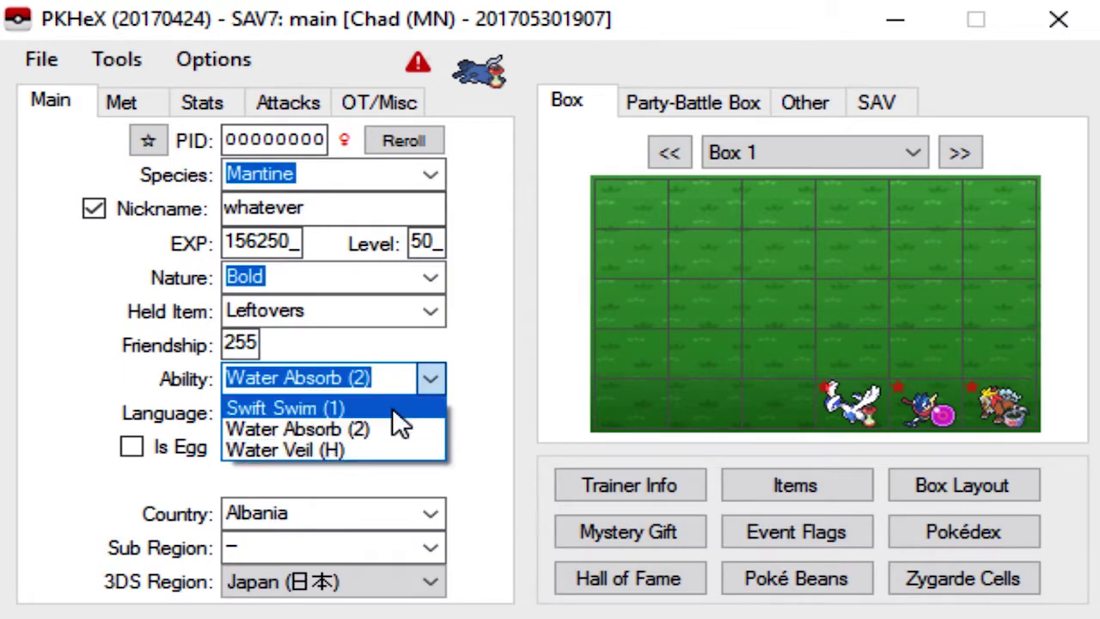
pyautogui.click(331, 426)
pyautogui.click(266, 456)
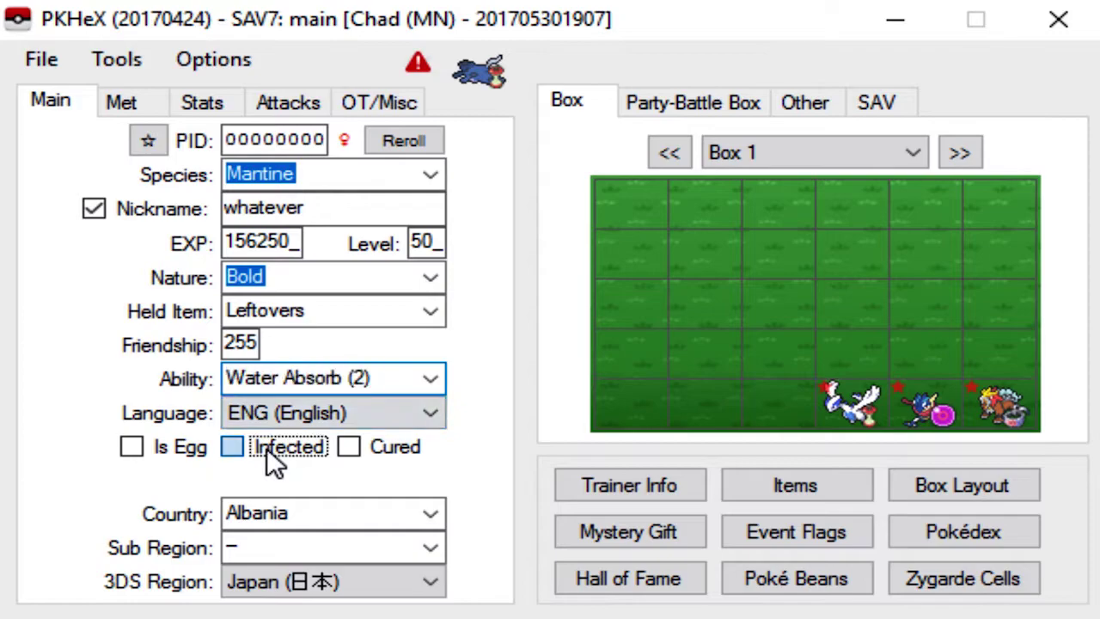
# Set Mantine's country to United States.
pyautogui.click(301, 511)
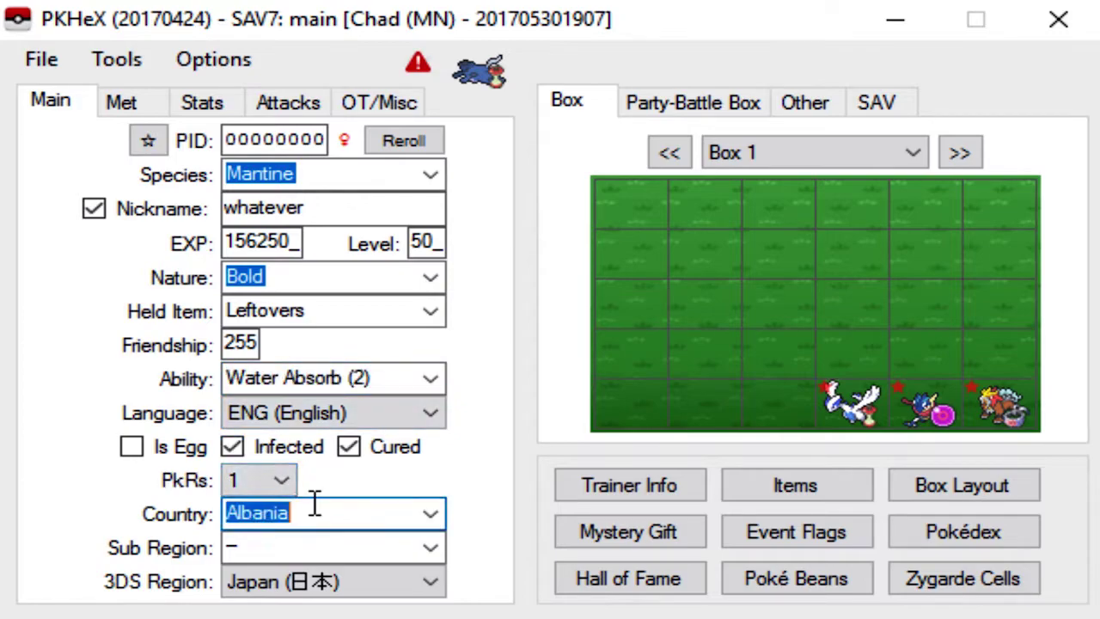
pyautogui.write('united Kingdom')
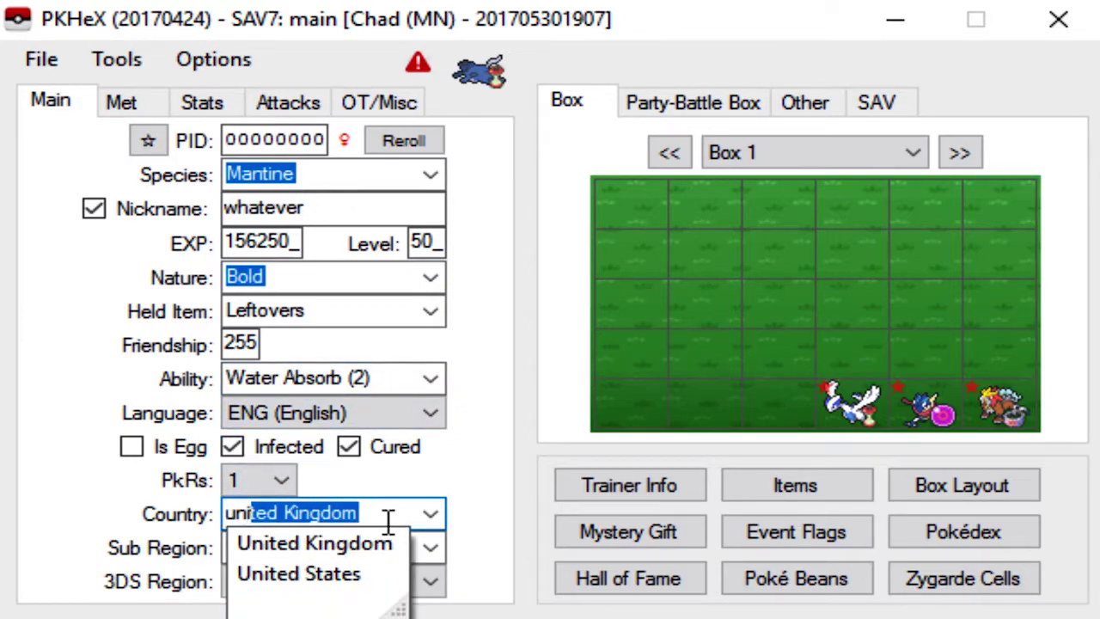
pyautogui.click(329, 573)
# Set the sub region to North Carolina and choose a different 3DS region from Japan.
pyautogui.click(282, 549)
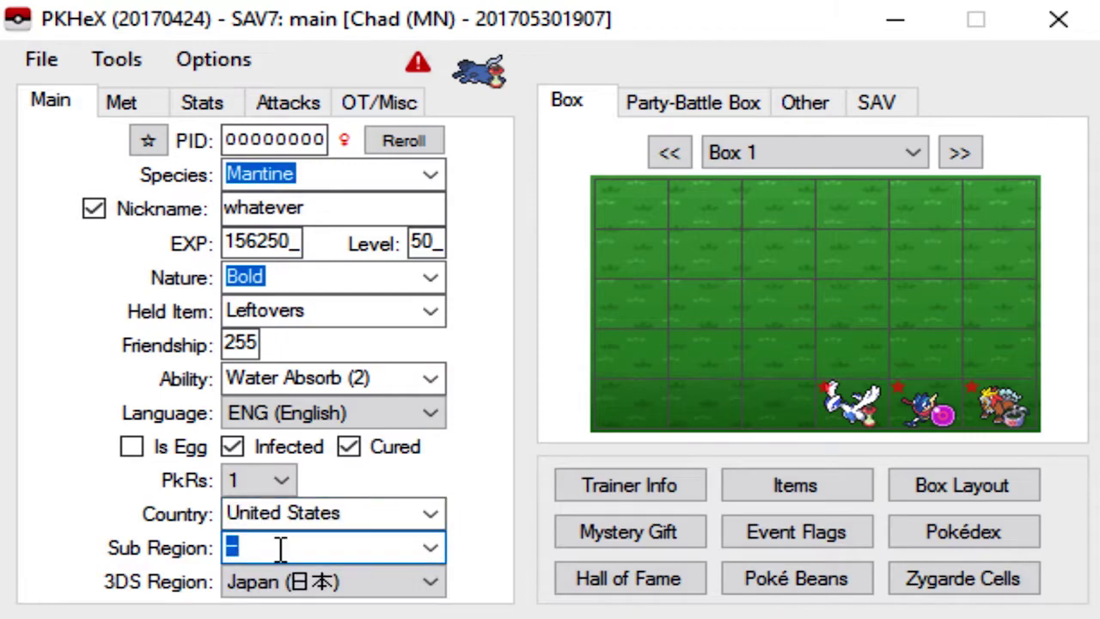
pyautogui.write('m')
pyautogui.press('BackSpace')
pyautogui.write('north Carolina')
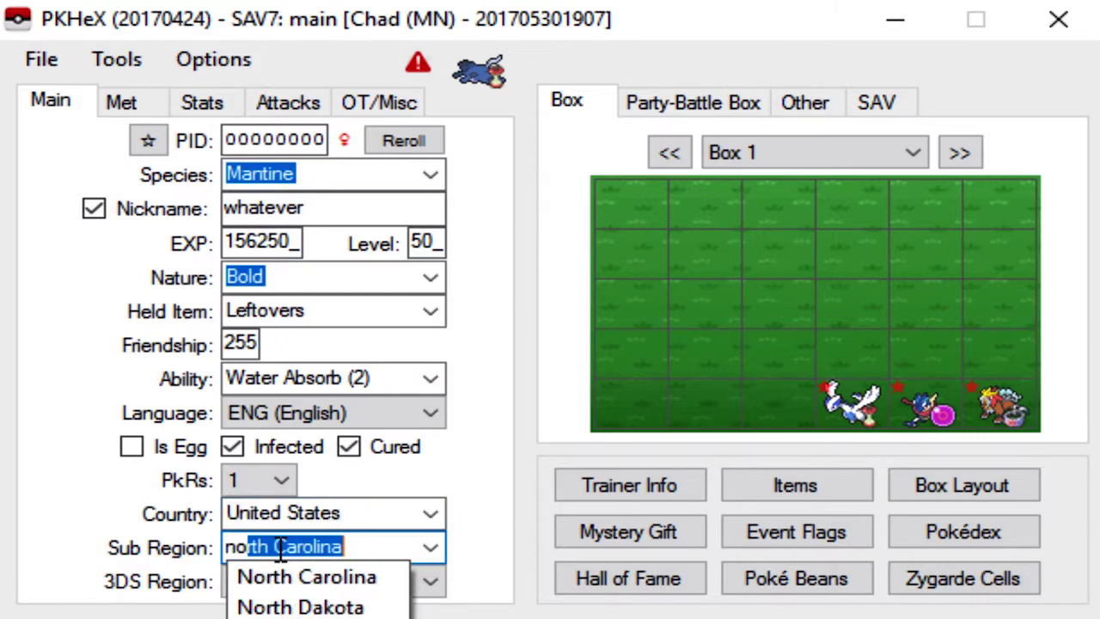
pyautogui.click(239, 590)
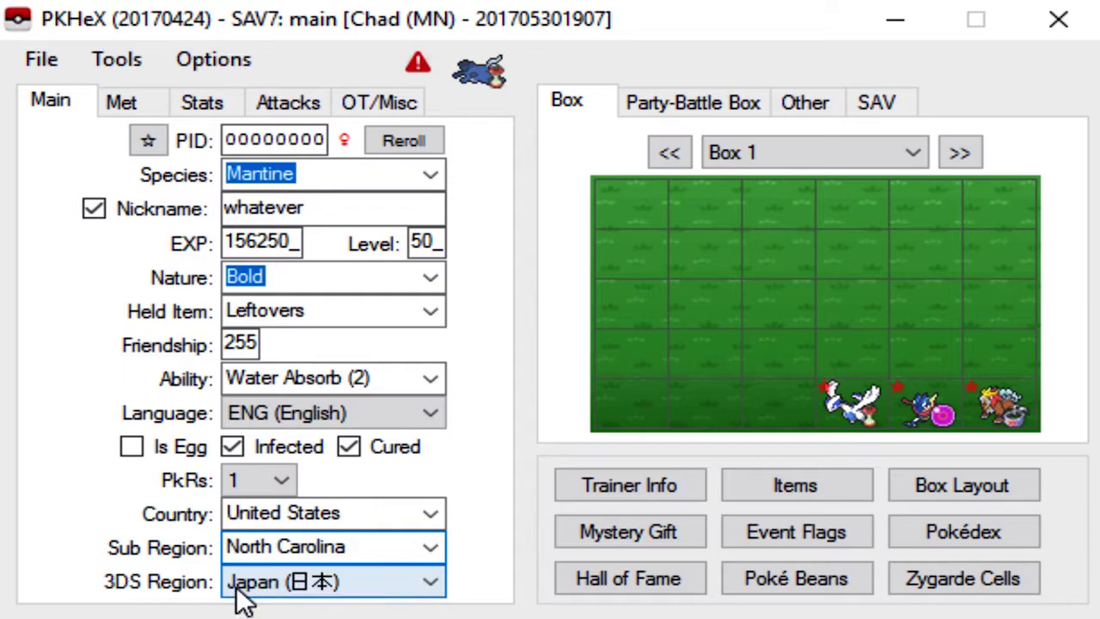
pyautogui.click(241, 590)
pyautogui.click(284, 615)
# In the met data, set Mantine's origin game to Platinum and its met level to 50.
pyautogui.click(131, 102)
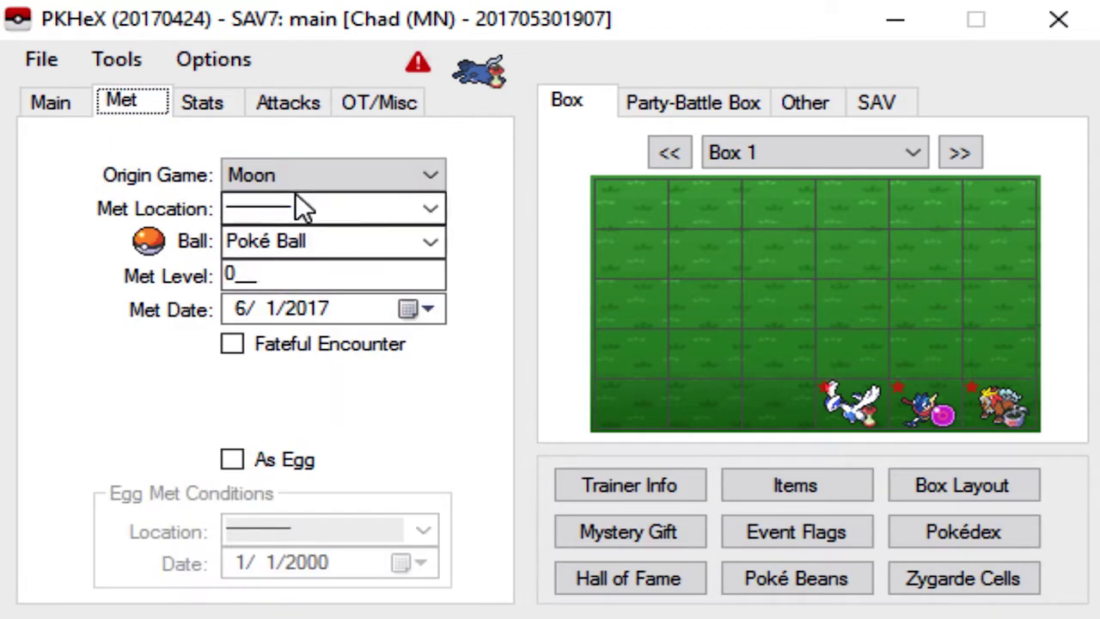
pyautogui.click(278, 178)
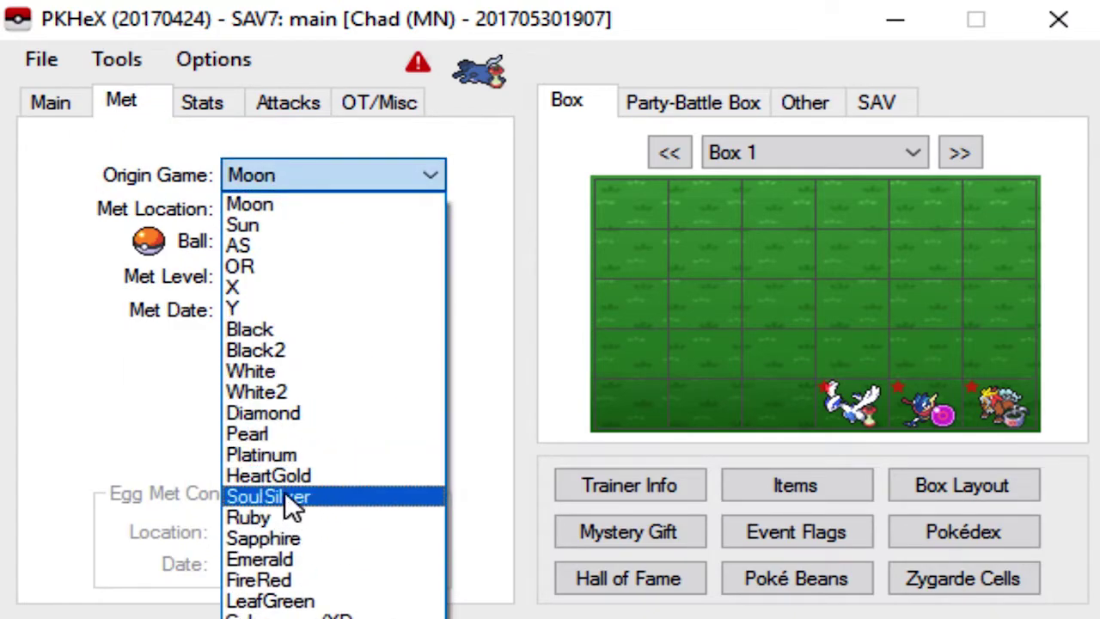
pyautogui.click(277, 454)
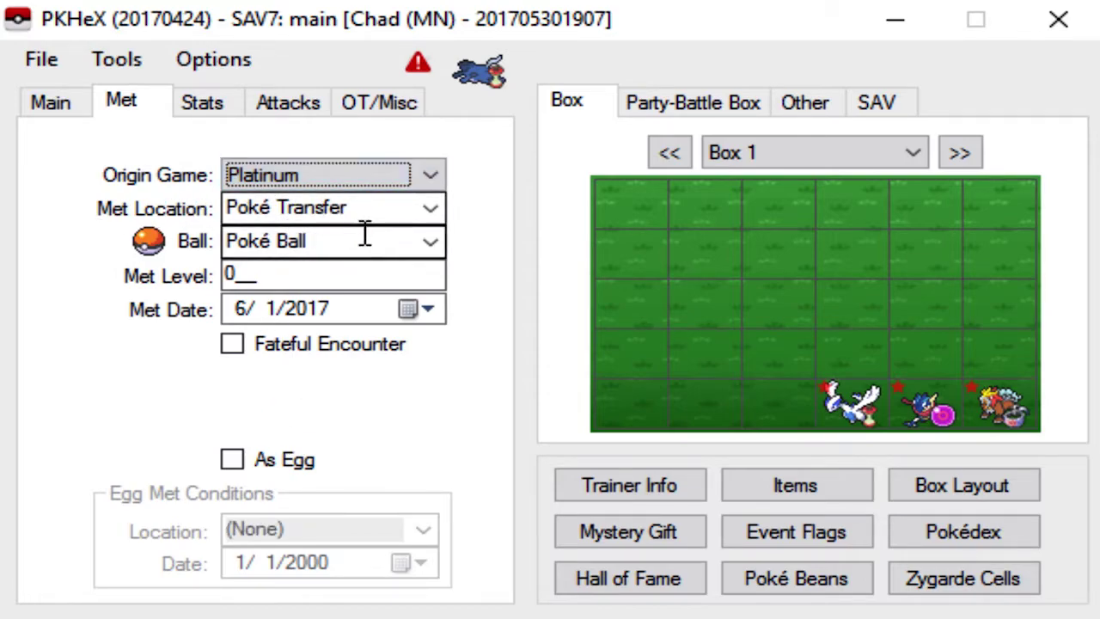
pyautogui.click(302, 277)
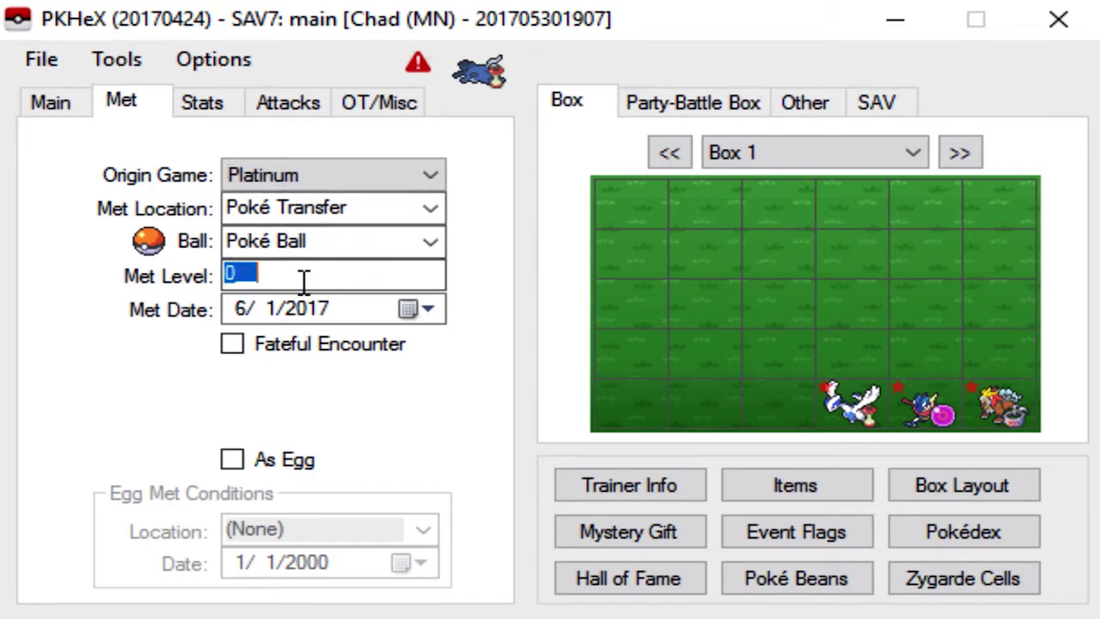
pyautogui.write('50')
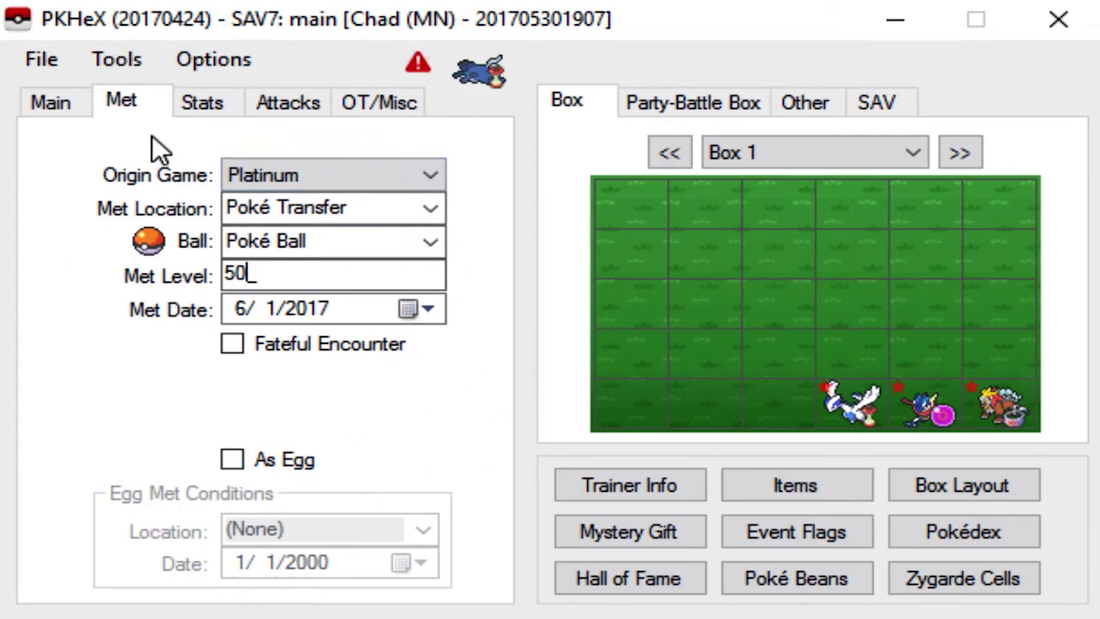
# Set Mantine's HP, Def, SpA, SpD and Spe IVs to 31 each.
pyautogui.click(204, 96)
pyautogui.click(234, 172)
pyautogui.write('31')
pyautogui.click(231, 240)
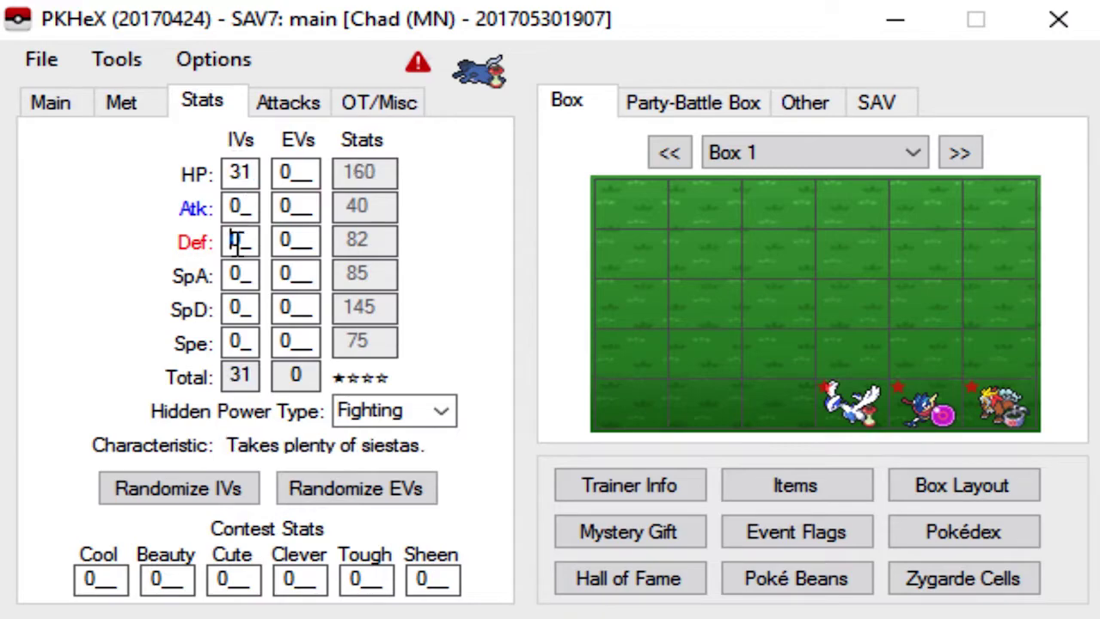
pyautogui.write('31')
pyautogui.click(233, 275)
pyautogui.write('31')
pyautogui.click(240, 311)
pyautogui.write('31')
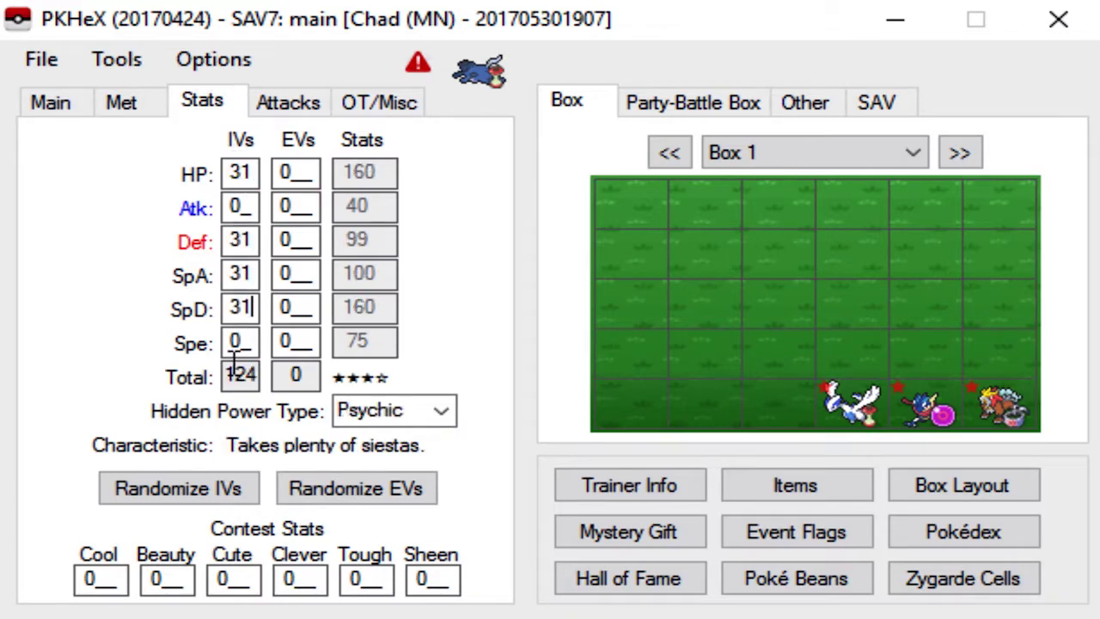
pyautogui.click(239, 376)
pyautogui.click(240, 341)
pyautogui.write('31')
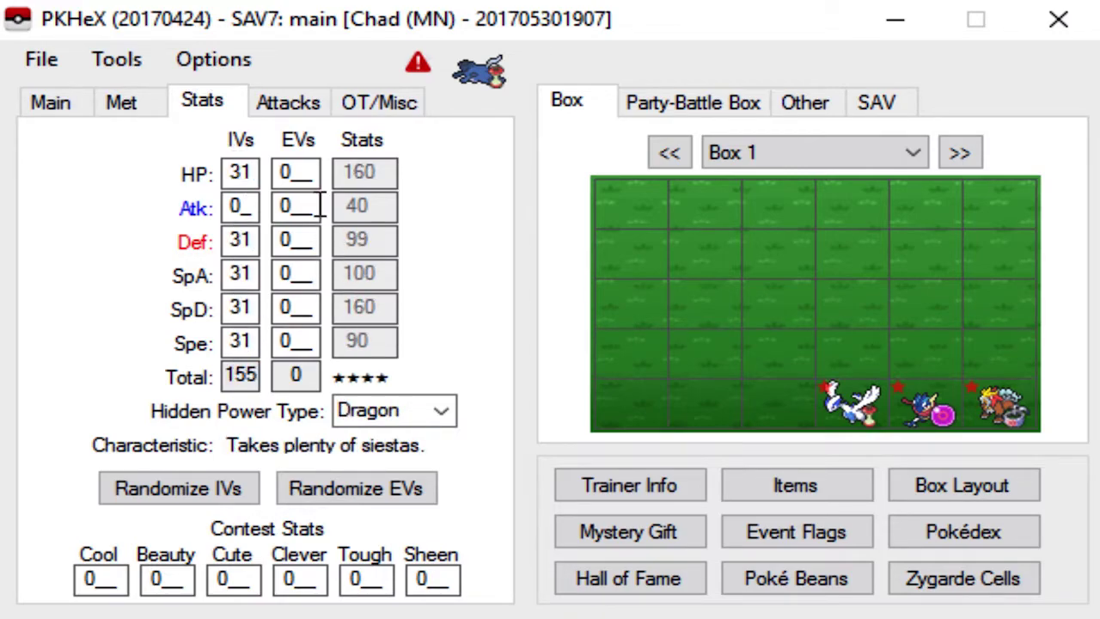
# Set Mantine's EVs to 252 in HP, 252 in Def and 6 in SpD.
pyautogui.click(302, 172)
pyautogui.write('252')
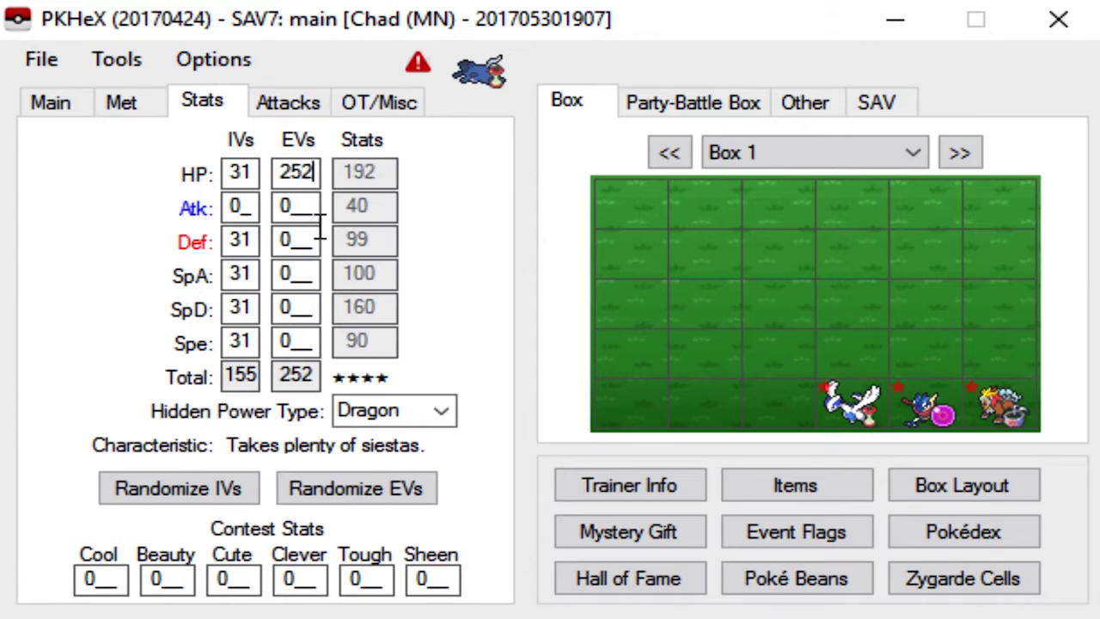
pyautogui.click(292, 244)
pyautogui.write('252')
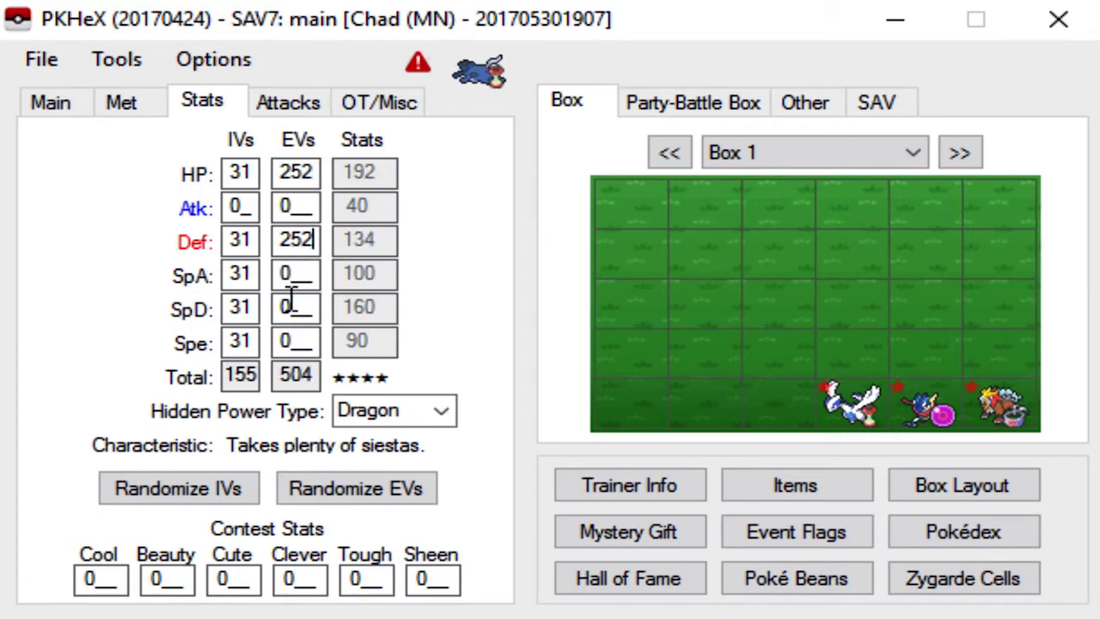
pyautogui.click(295, 312)
pyautogui.write('6')
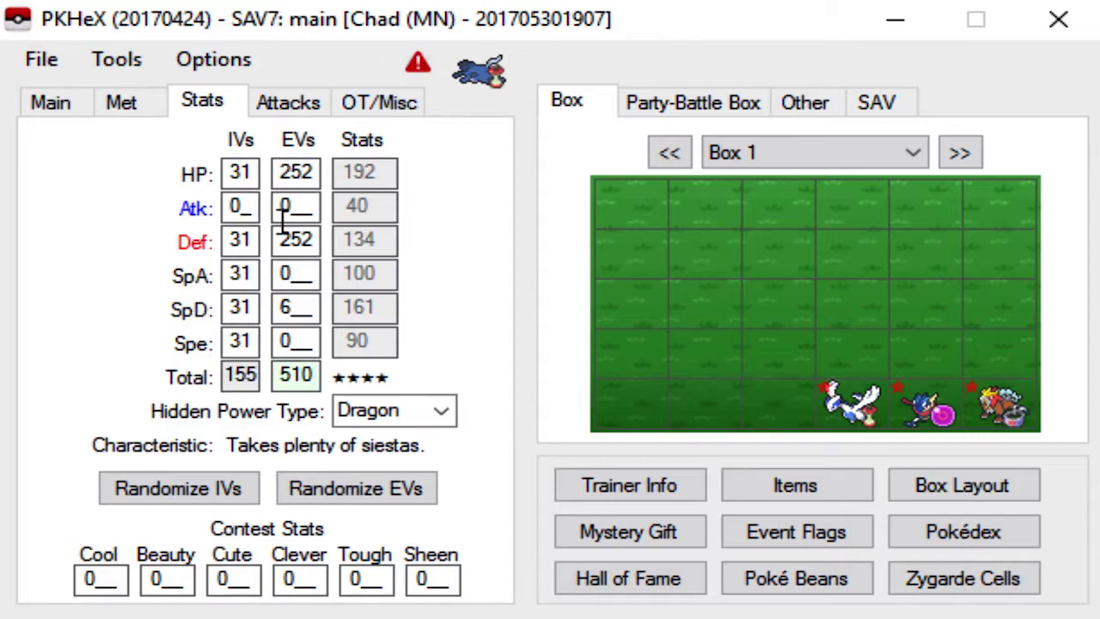
# Set Mantine's first two current moves to Scald and Defog.
pyautogui.click(287, 102)
pyautogui.click(210, 219)
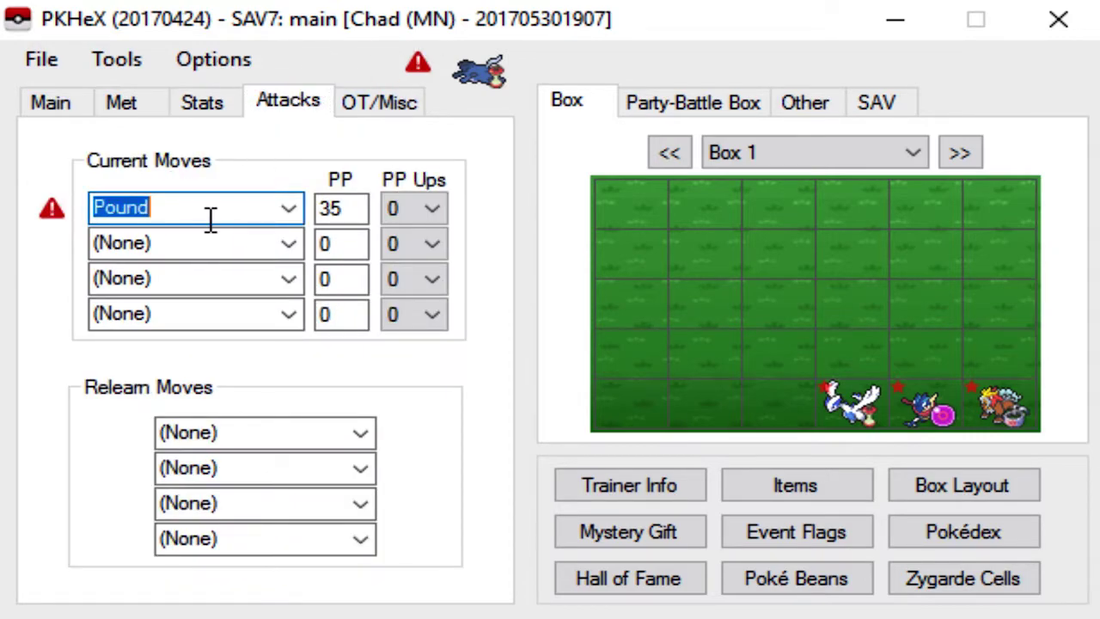
pyautogui.write('scl')
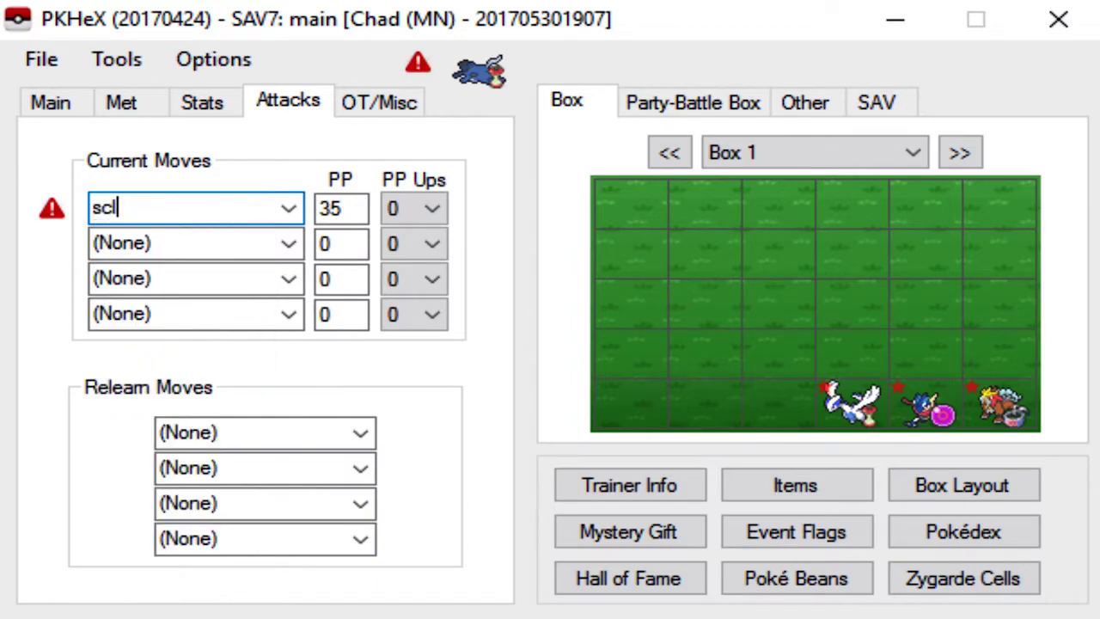
pyautogui.press('BackSpace')
pyautogui.write('ald')
pyautogui.press('Tab')
pyautogui.write('defog')
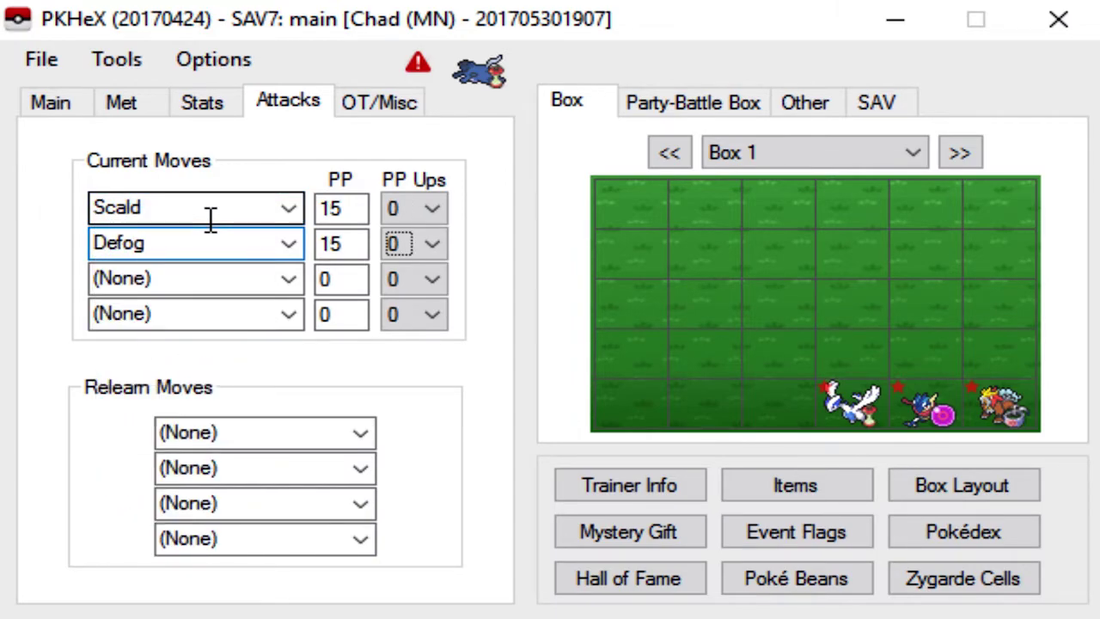
# Set the third and fourth current moves to Roost and Toxic, and give all four moves 3 PP Ups.
pyautogui.press('Tab')
pyautogui.write('roost')
pyautogui.press('Tab')
pyautogui.press('Tab')
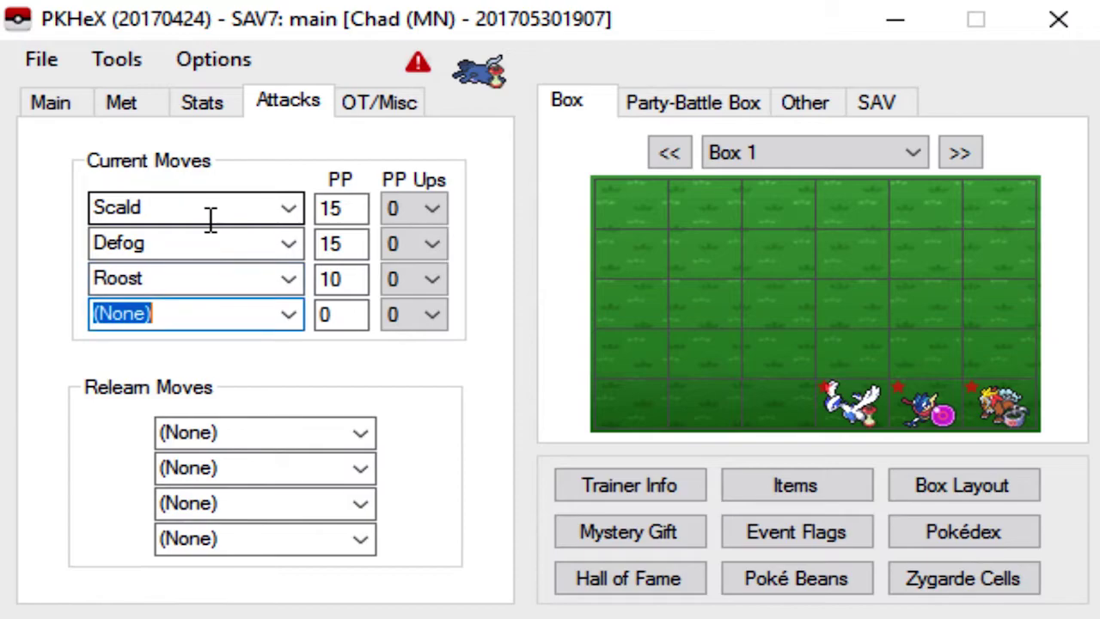
pyautogui.write('toxic')
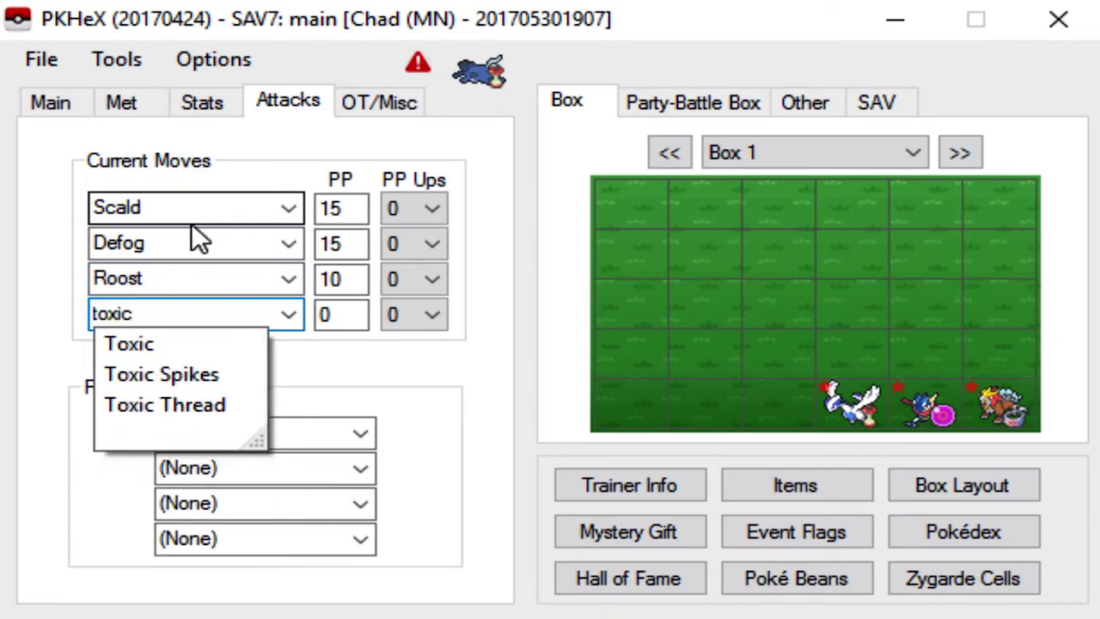
pyautogui.click(179, 204)
pyautogui.click(435, 180)
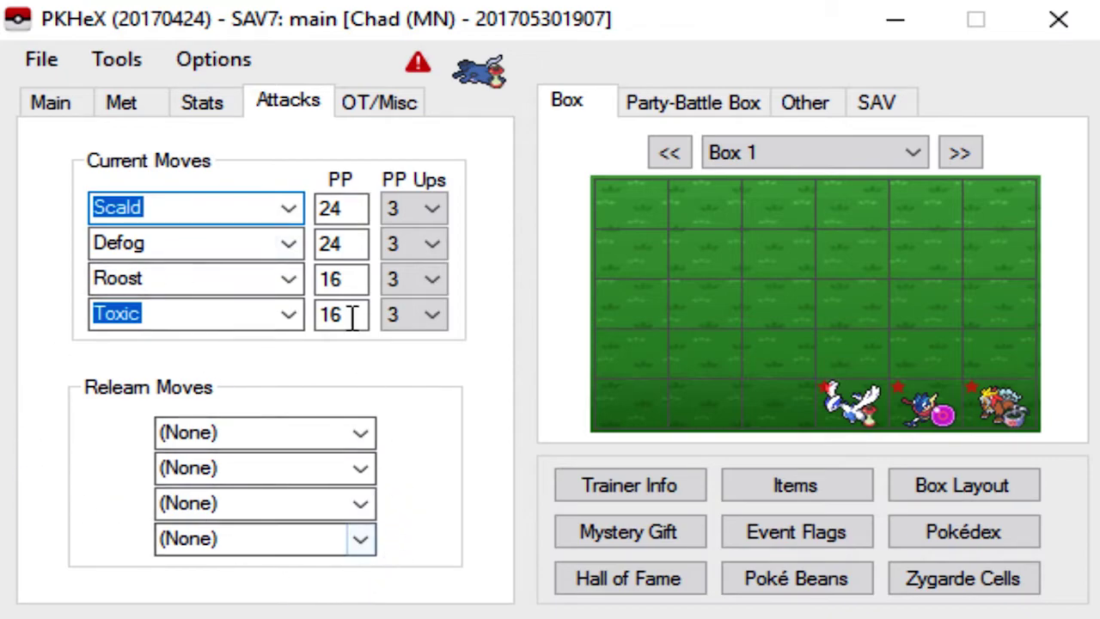
# Replace the original trainer's name in Mantine's trainer information and reroll its encryption constant.
pyautogui.click(408, 107)
pyautogui.click(295, 215)
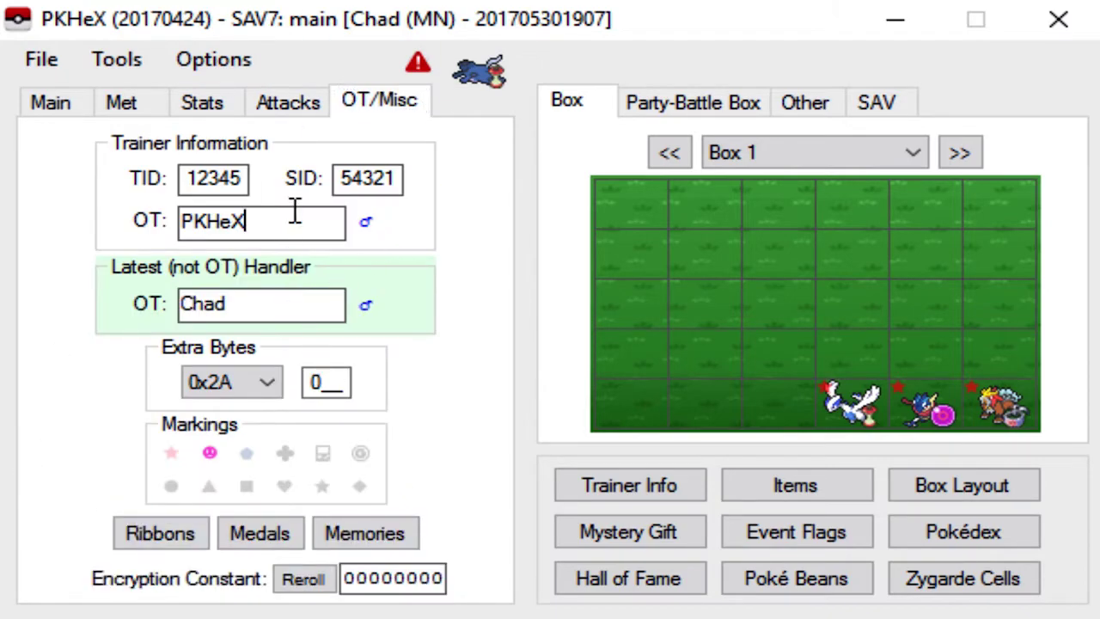
pyautogui.doubleClick(289, 211)
pyautogui.write('John')
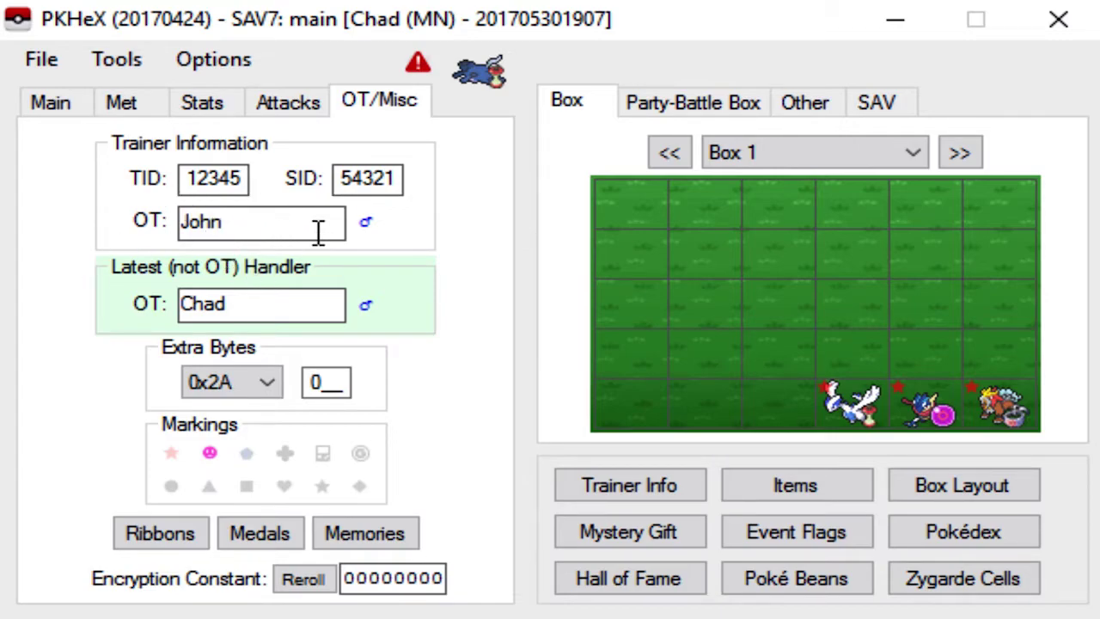
pyautogui.click(286, 316)
pyautogui.click(318, 578)
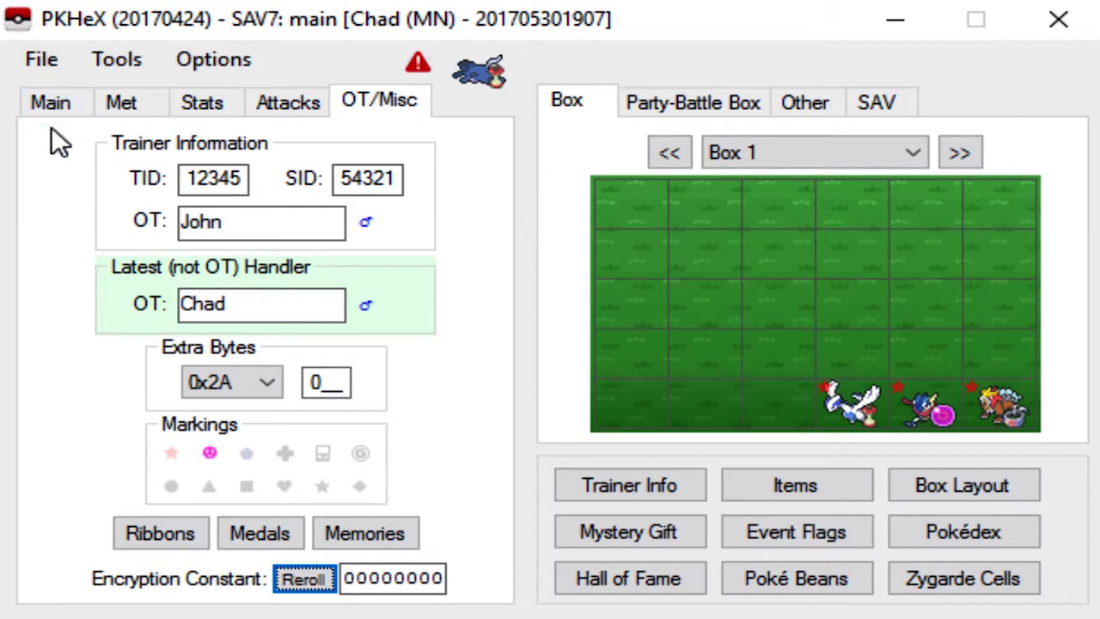
# Try to generate a legal shiny Mantine by rerolling its PID, making it shiny and checking its legality.
pyautogui.click(68, 101)
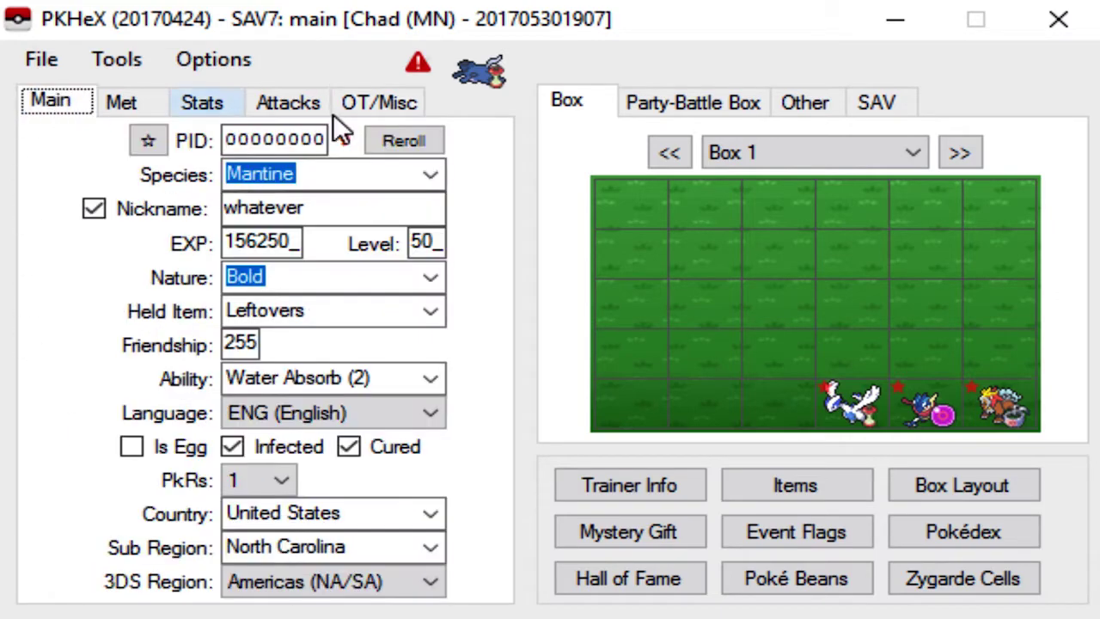
pyautogui.click(385, 143)
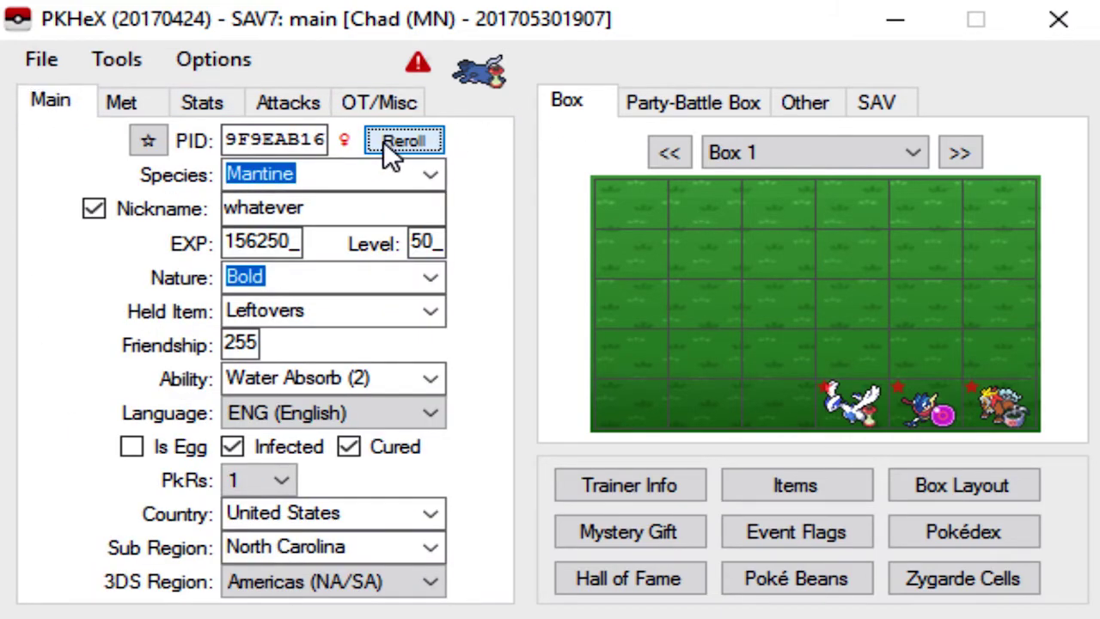
pyautogui.click(165, 144)
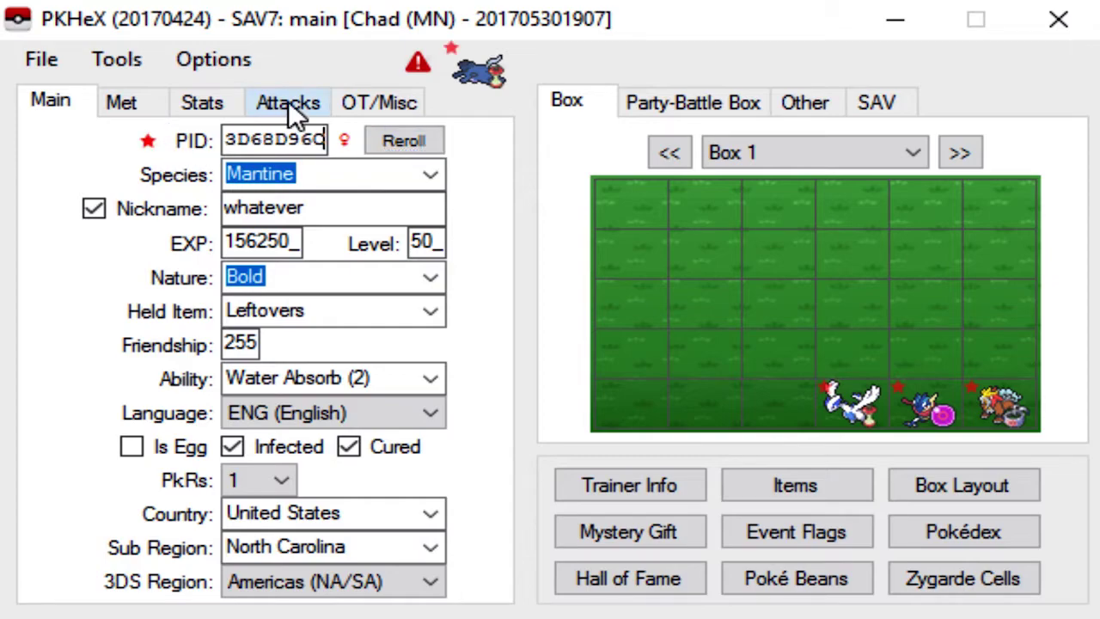
pyautogui.click(415, 66)
pyautogui.moveTo(692, 241); pyautogui.dragTo(534, 193)
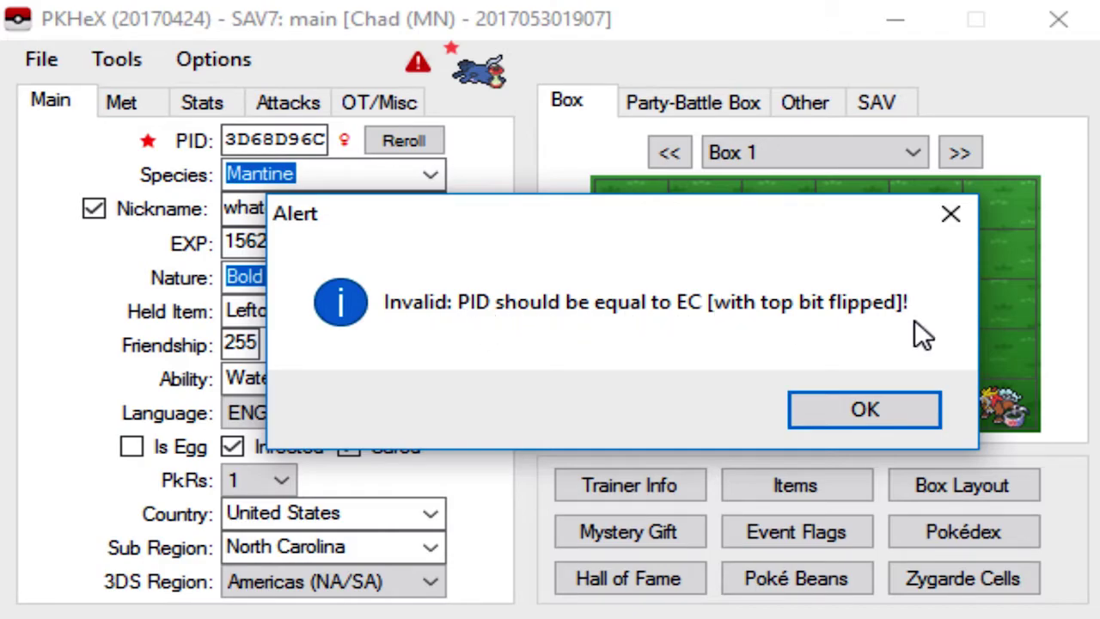
pyautogui.click(838, 410)
# Reroll Mantine's PID several more times, make it shiny again and recheck its legality.
pyautogui.click(405, 140)
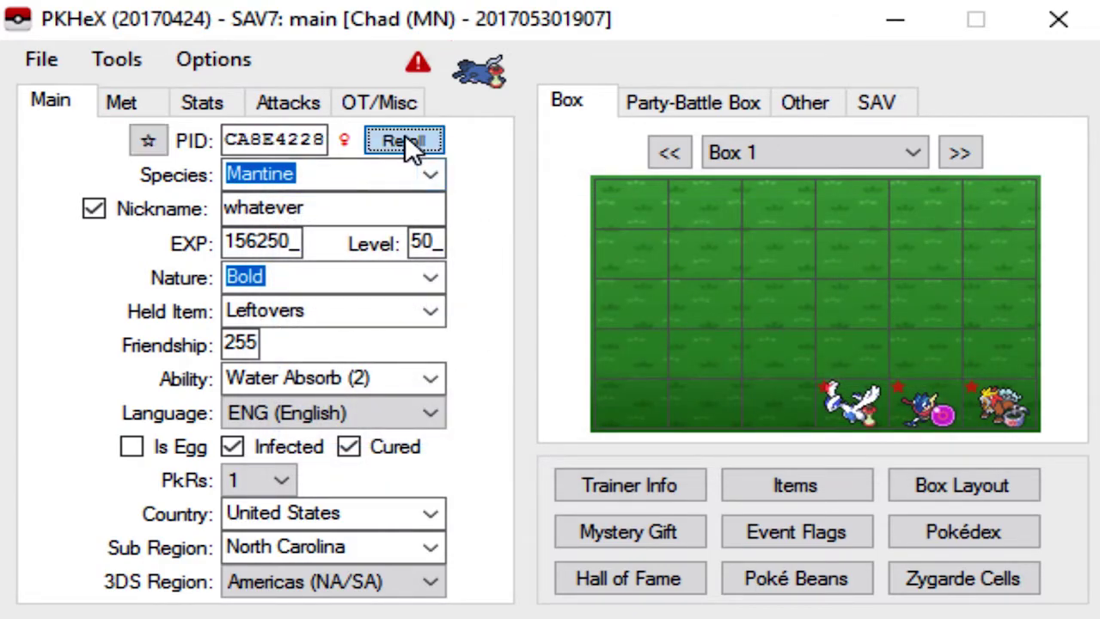
pyautogui.click(406, 140)
pyautogui.click(406, 140)
pyautogui.click(406, 140)
pyautogui.click(406, 141)
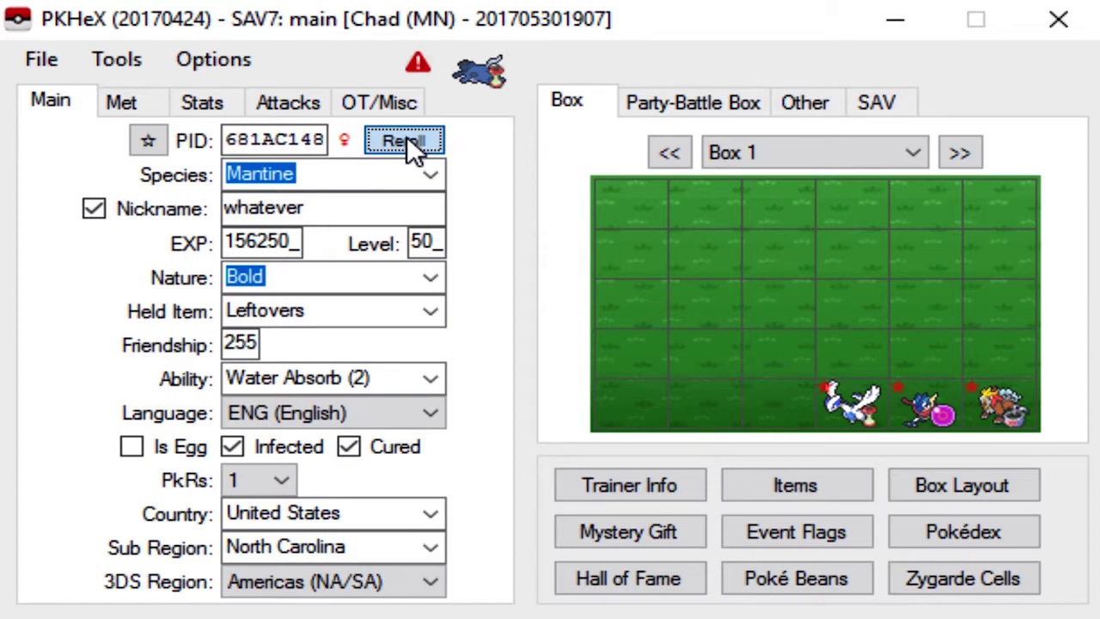
pyautogui.click(406, 140)
pyautogui.click(148, 141)
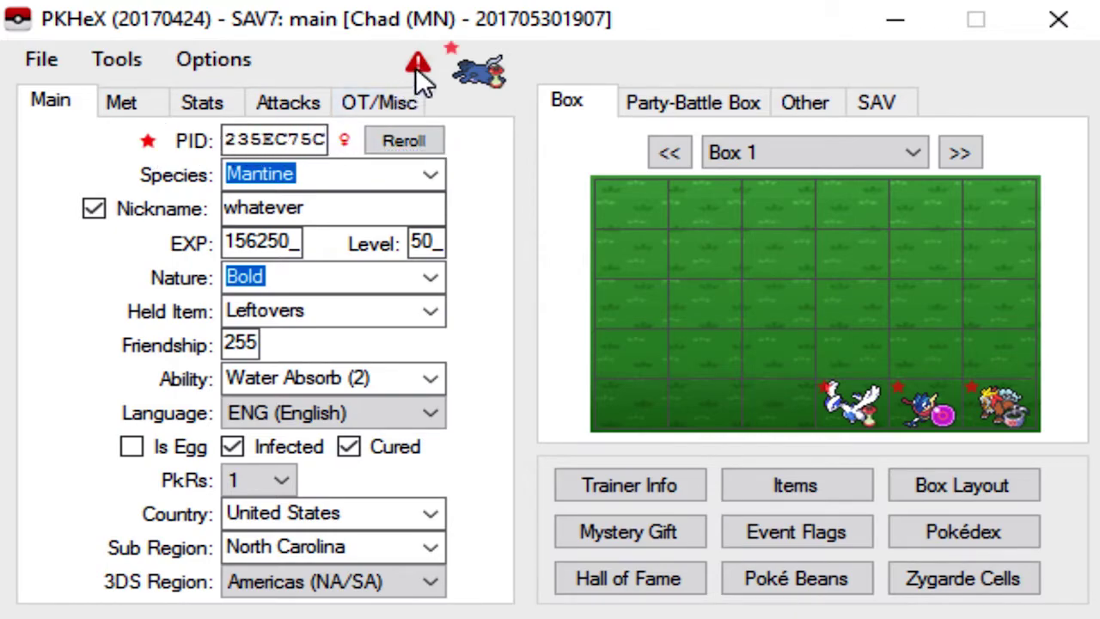
pyautogui.click(417, 67)
pyautogui.click(1085, 436)
# Reroll Mantine's PID a few more times and turn it shiny.
pyautogui.click(419, 138)
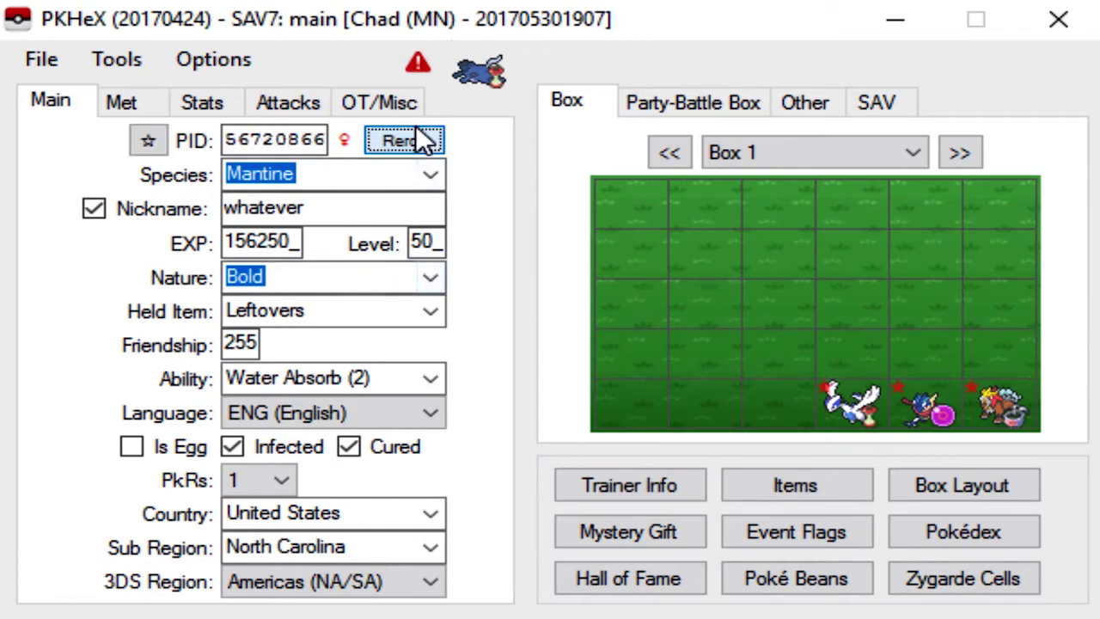
pyautogui.click(416, 130)
pyautogui.click(416, 131)
pyautogui.click(414, 131)
pyautogui.click(413, 130)
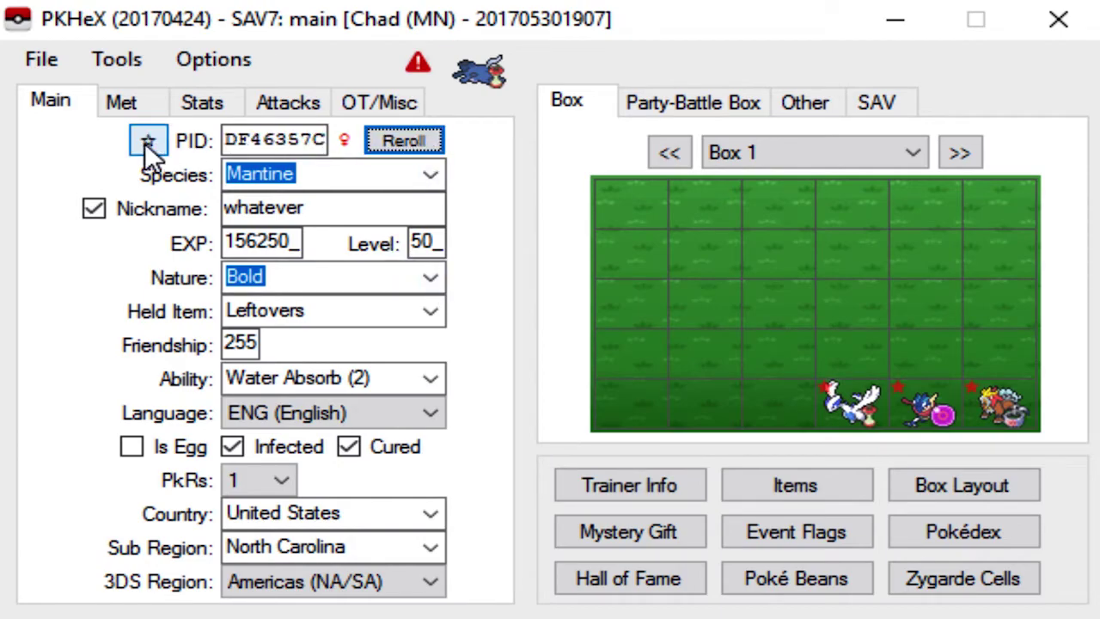
pyautogui.click(147, 142)
# Check Mantine's legality and store it in the empty bottom-row slot of Box 1, directly before the existing Pokémon.
pyautogui.click(418, 60)
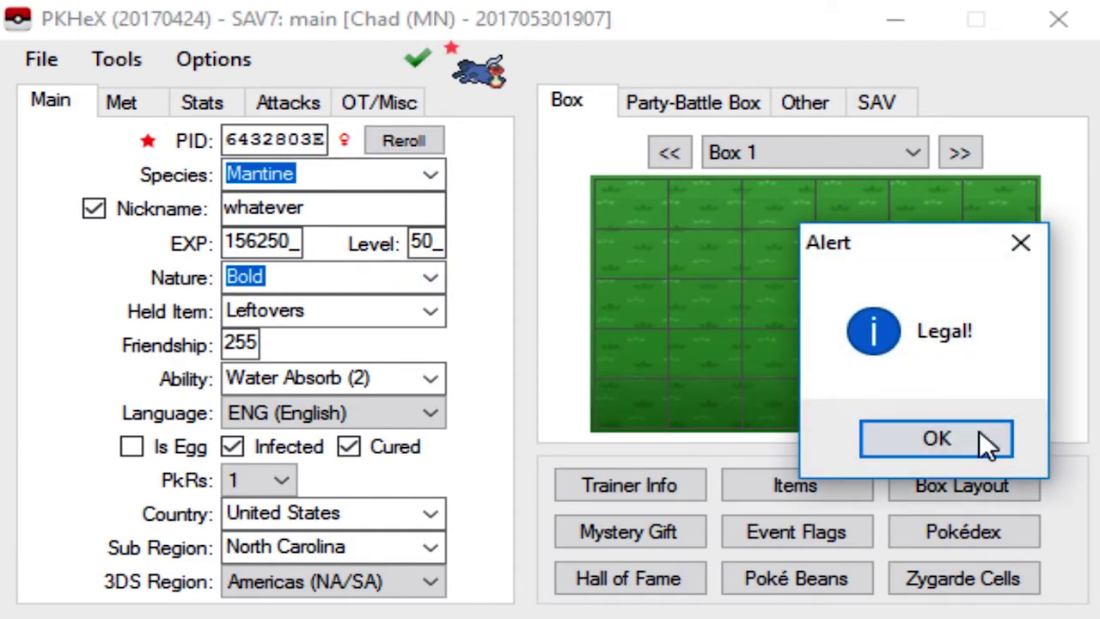
pyautogui.moveTo(904, 238); pyautogui.dragTo(417, 227)
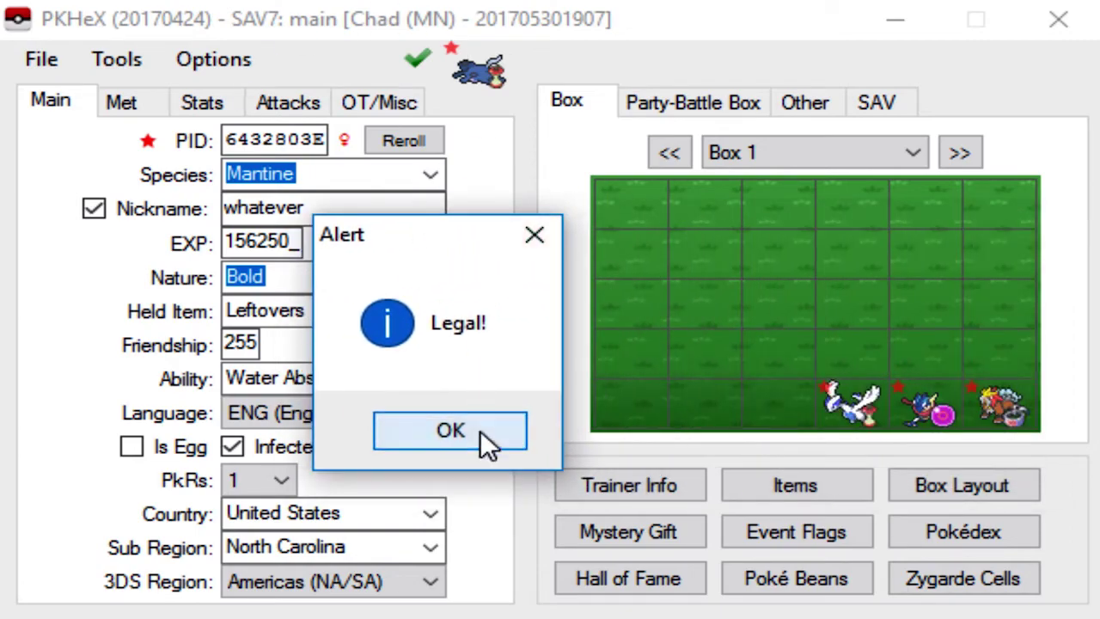
pyautogui.click(451, 430)
pyautogui.rightClick(774, 393)
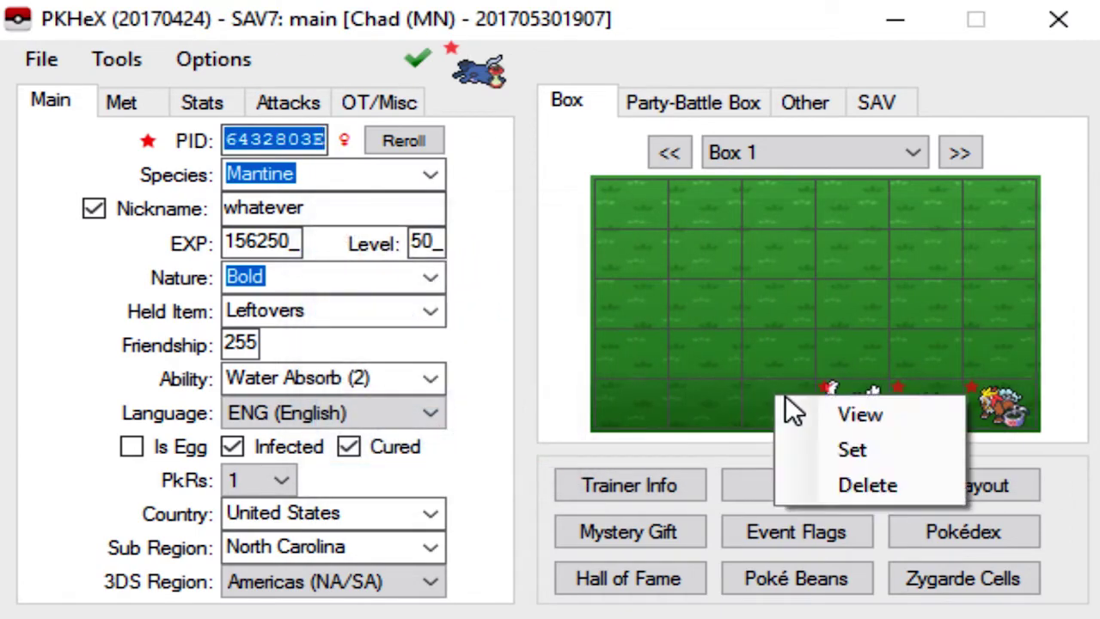
pyautogui.click(846, 452)
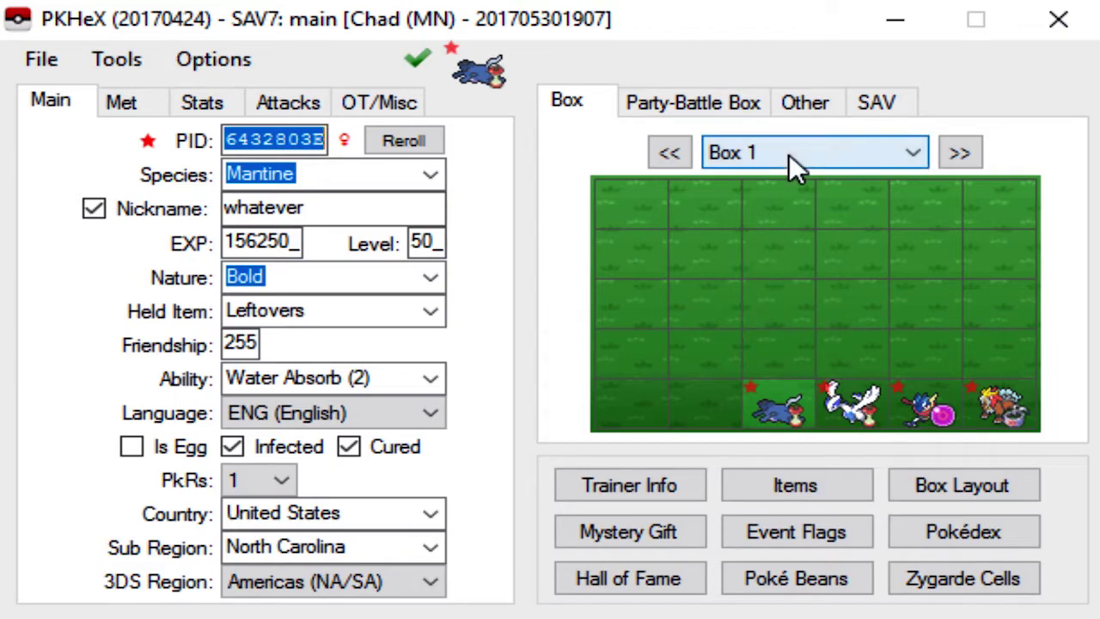
# Review Mantine's met details, current moves and main attributes.
pyautogui.click(191, 101)
pyautogui.click(118, 107)
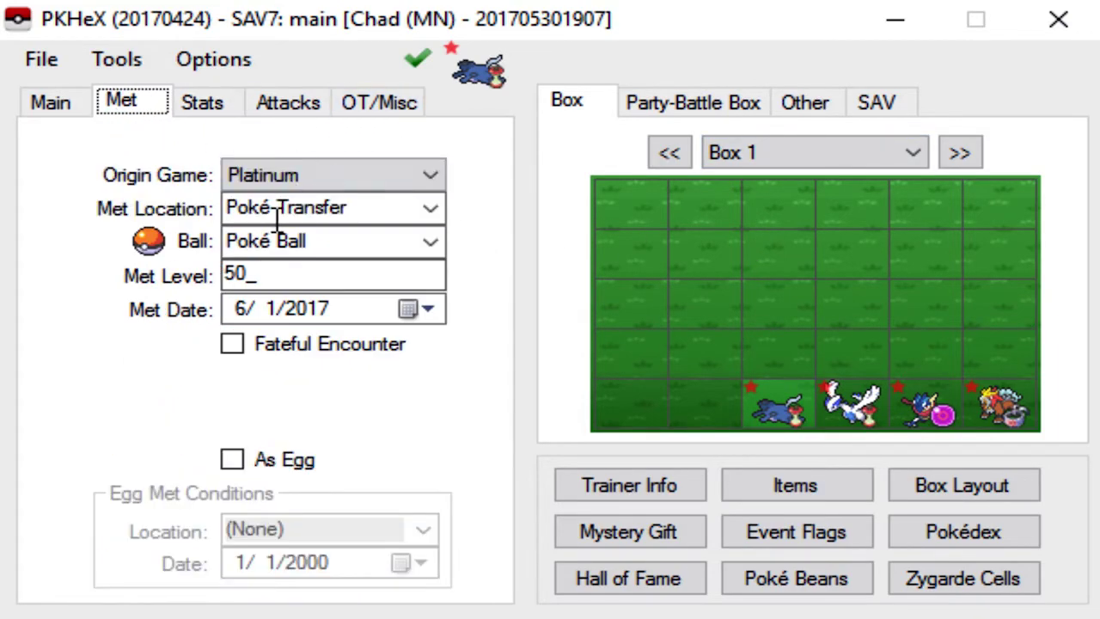
pyautogui.click(273, 102)
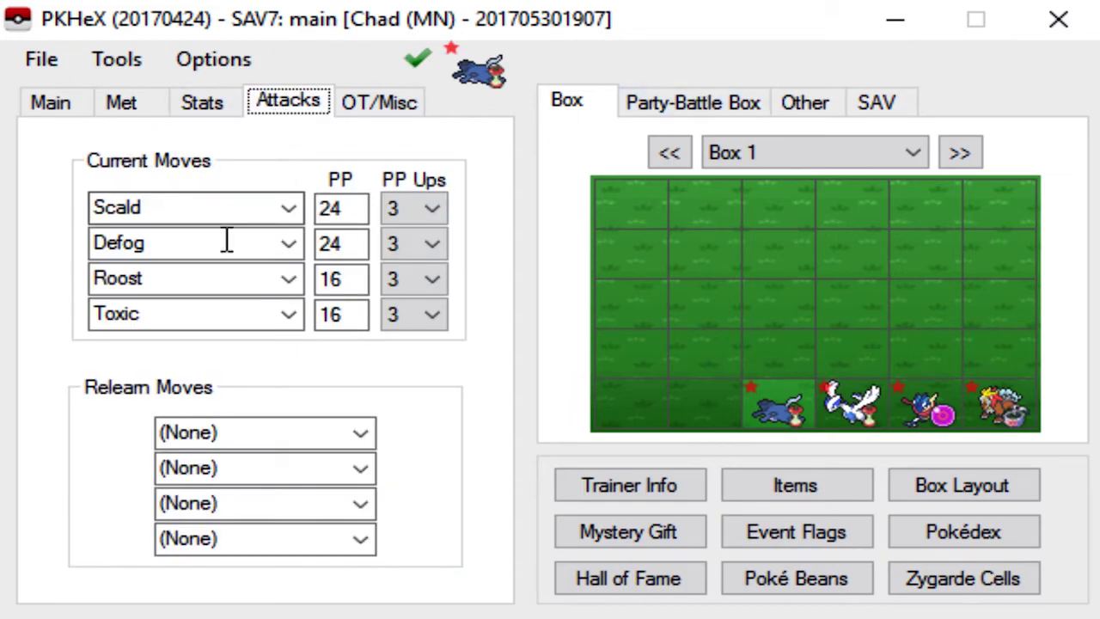
pyautogui.click(327, 244)
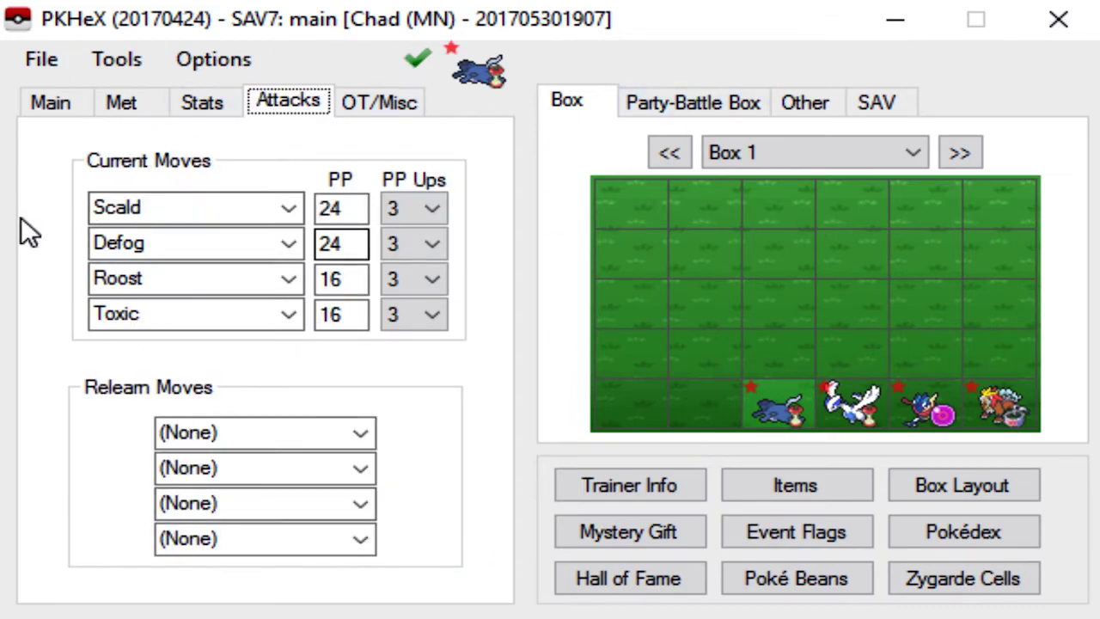
pyautogui.click(53, 109)
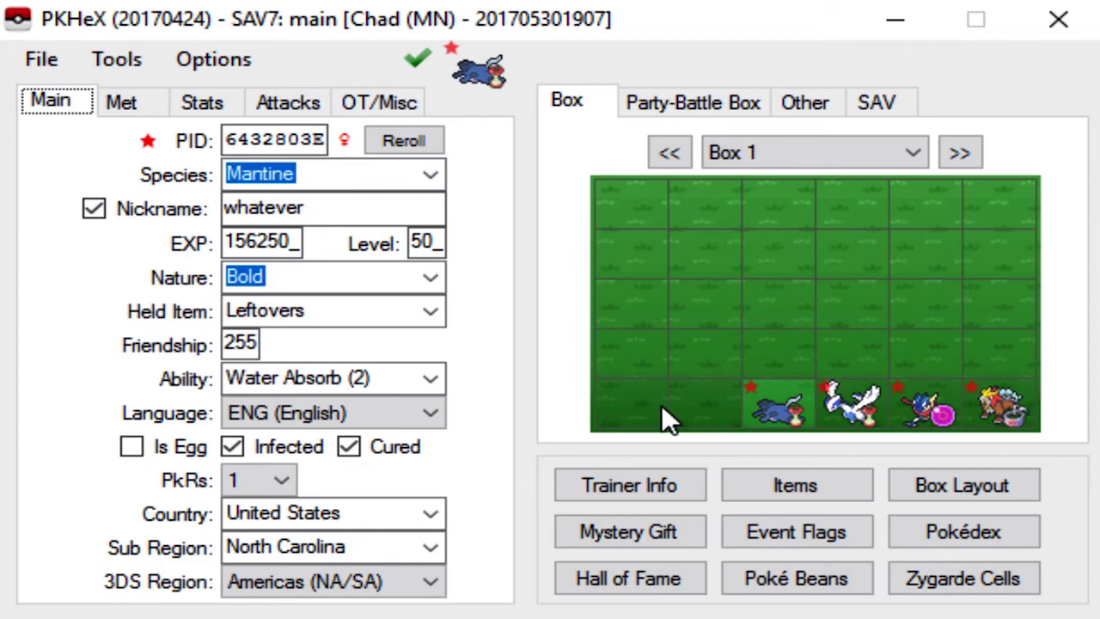